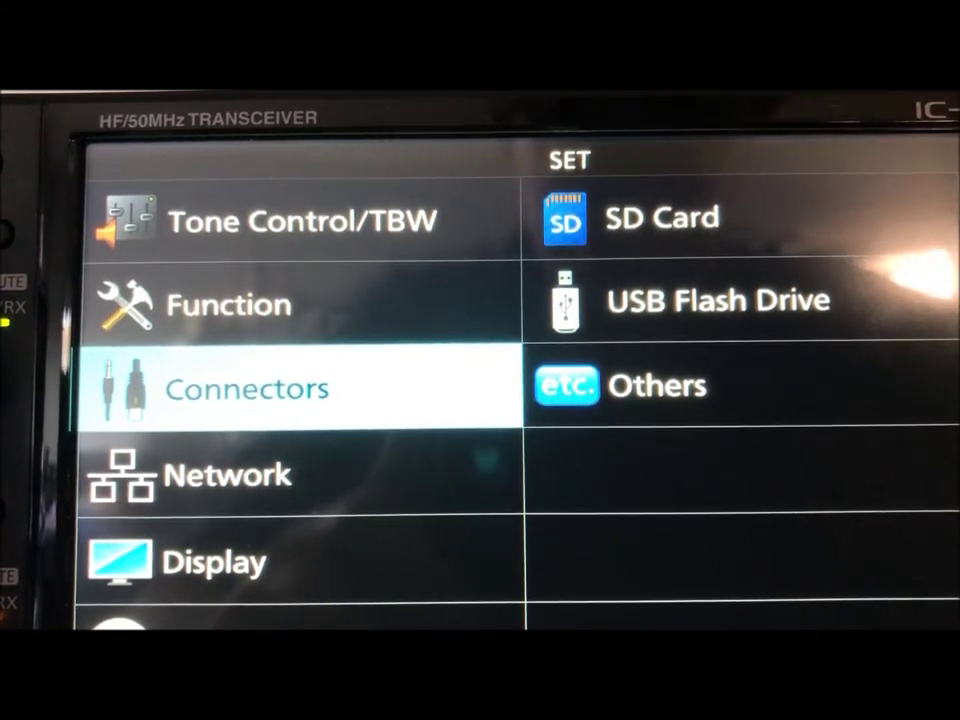
In the radio's connector settings, try IF as the LAN AF/IF output selection and set it back to AF.
click(412, 398)
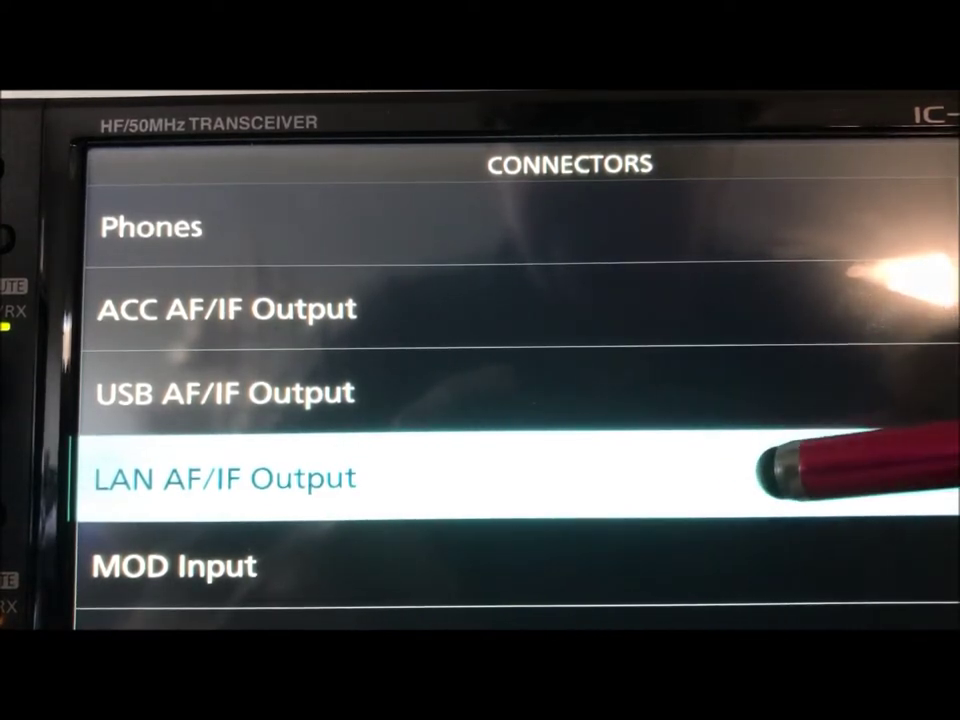
click(756, 482)
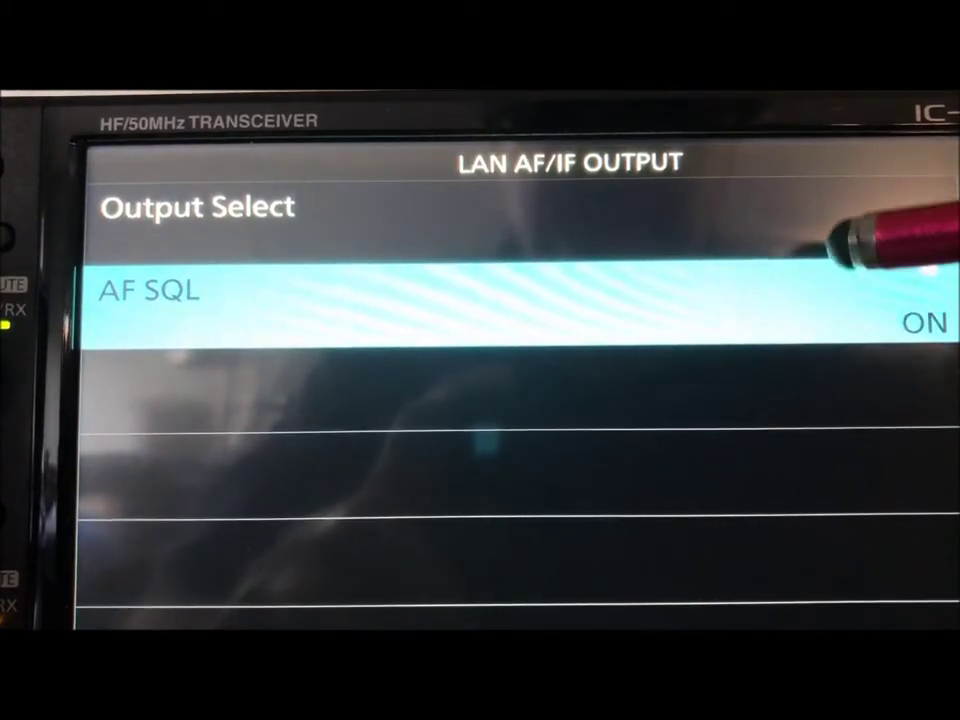
click(826, 210)
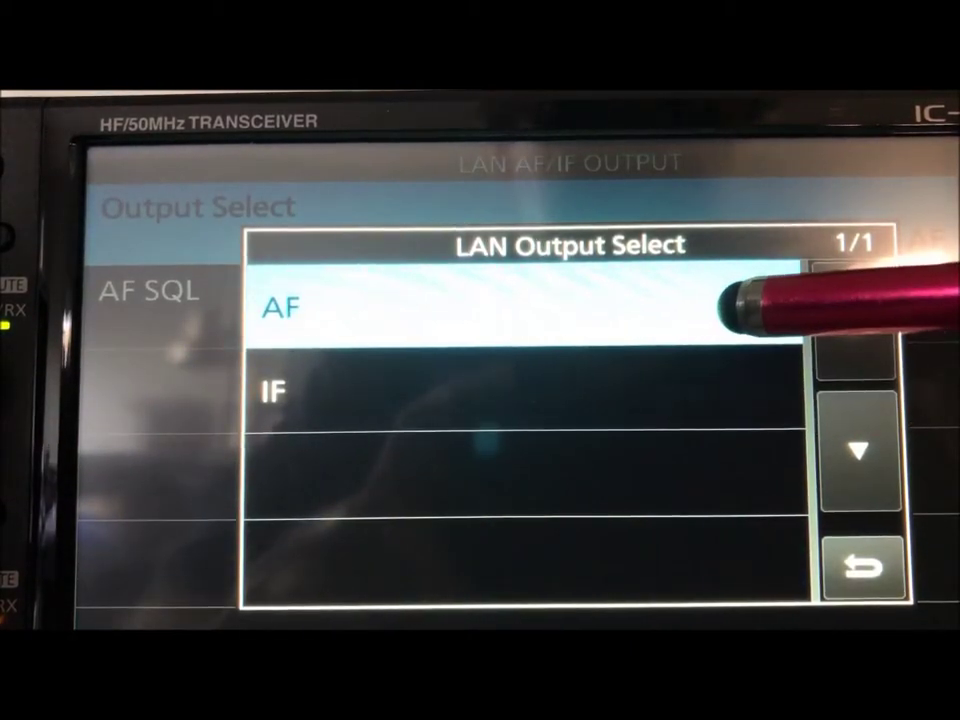
click(720, 381)
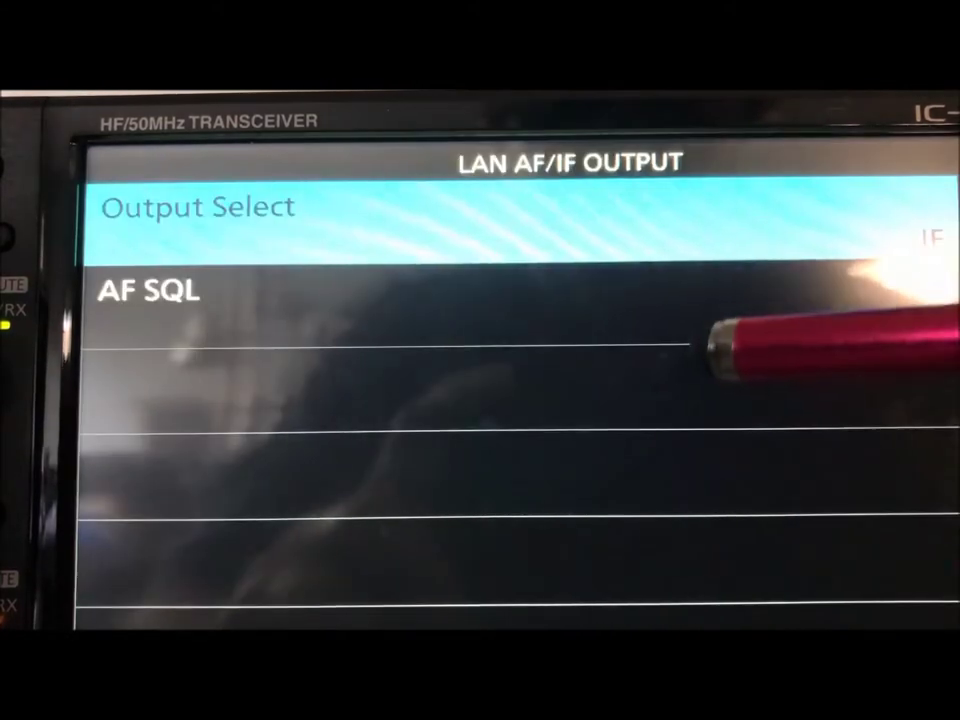
click(790, 215)
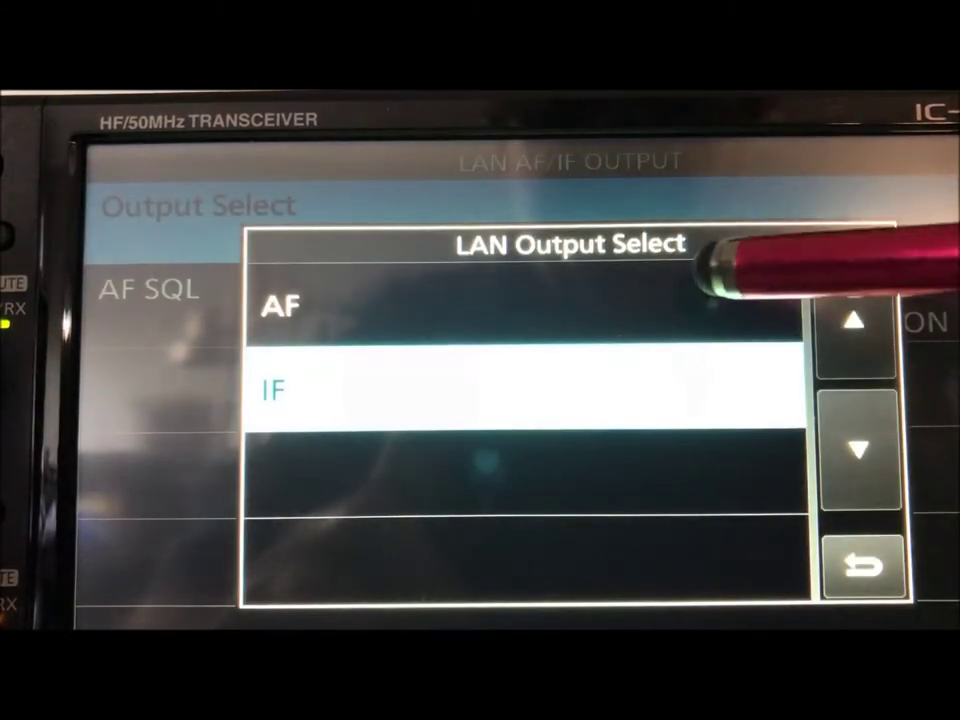
click(735, 285)
Check the AF SQL options for the LAN output and leave the setting as it is.
click(725, 300)
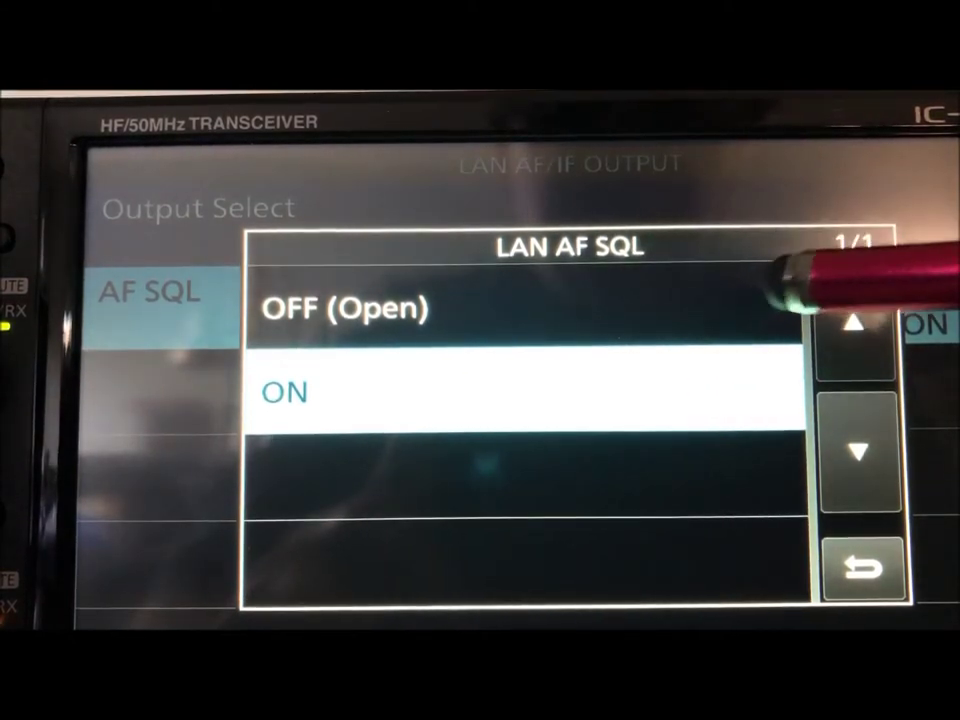
click(862, 568)
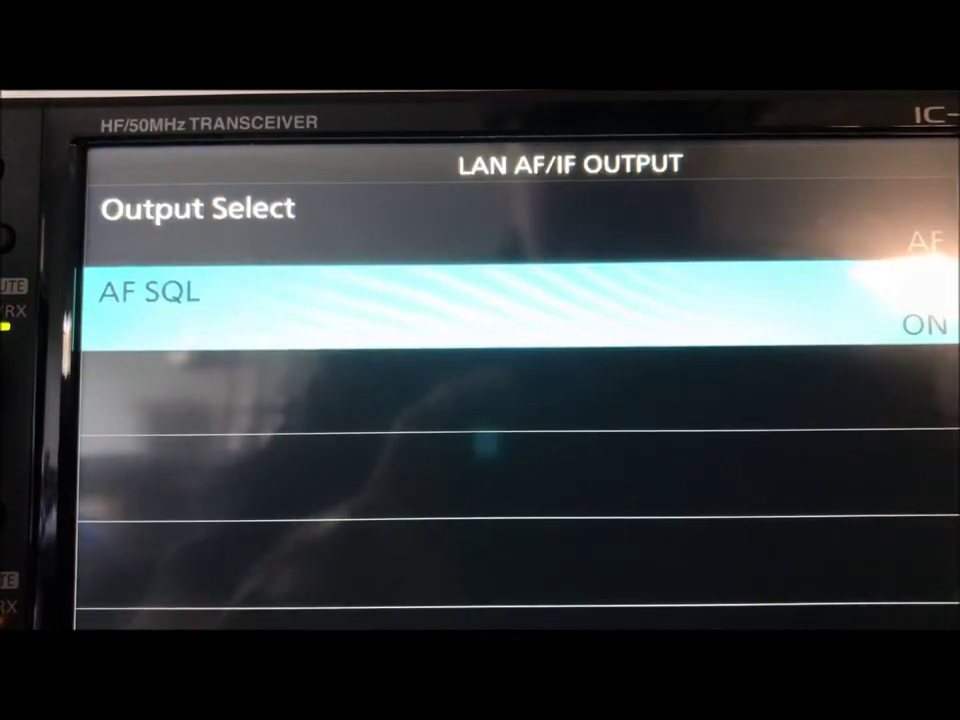
key(Escape)
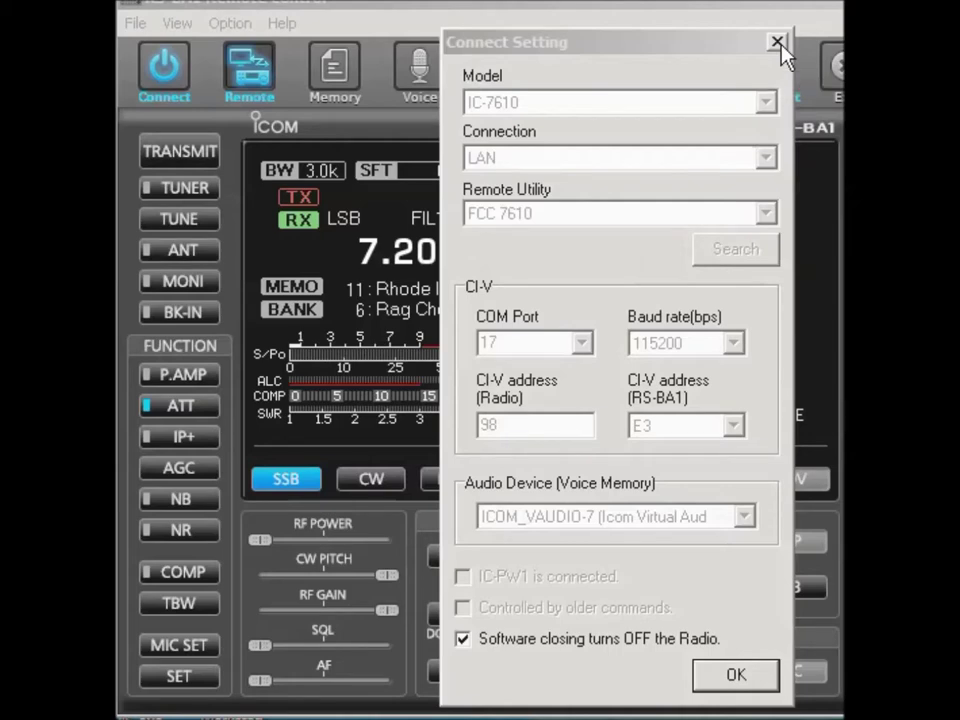
Close the Connect Setting dialog and set the AF level slightly below the middle of its range.
click(765, 686)
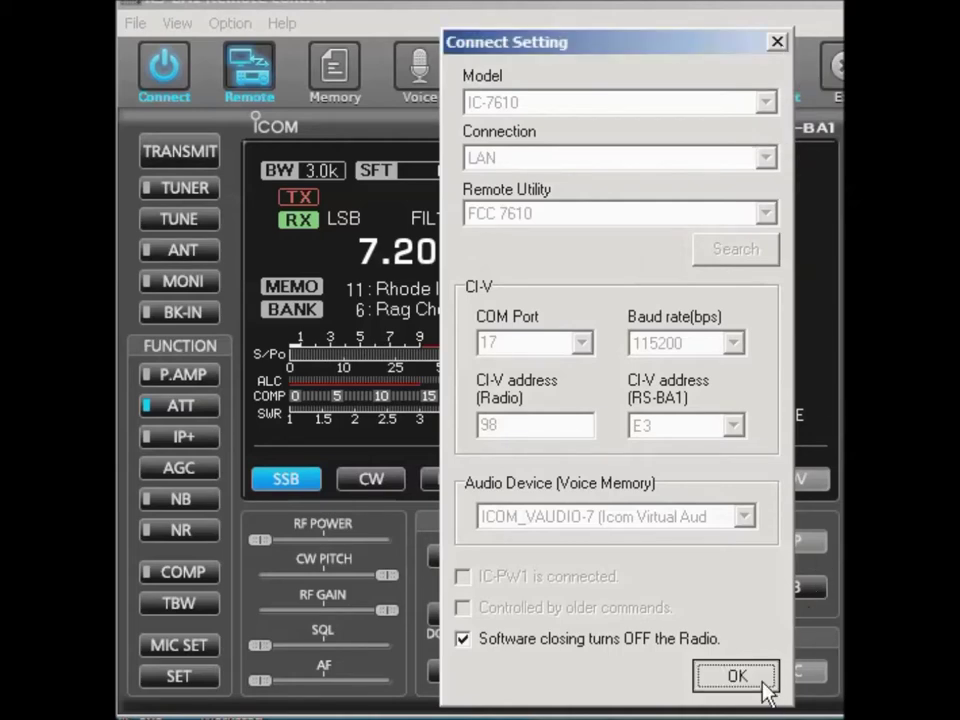
click(765, 686)
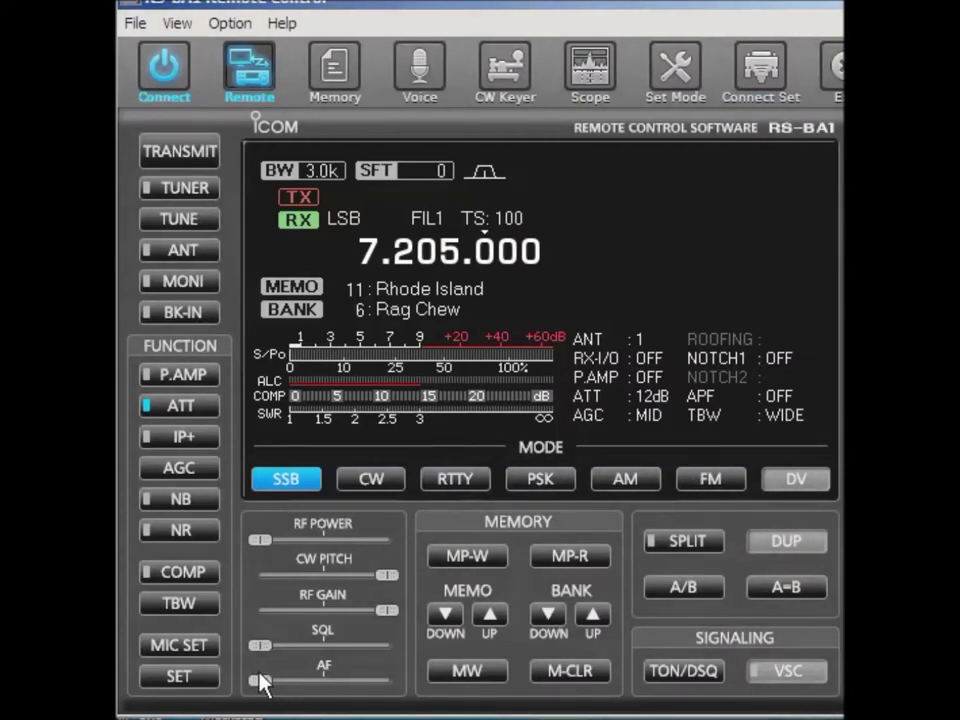
drag(259, 677, 357, 685)
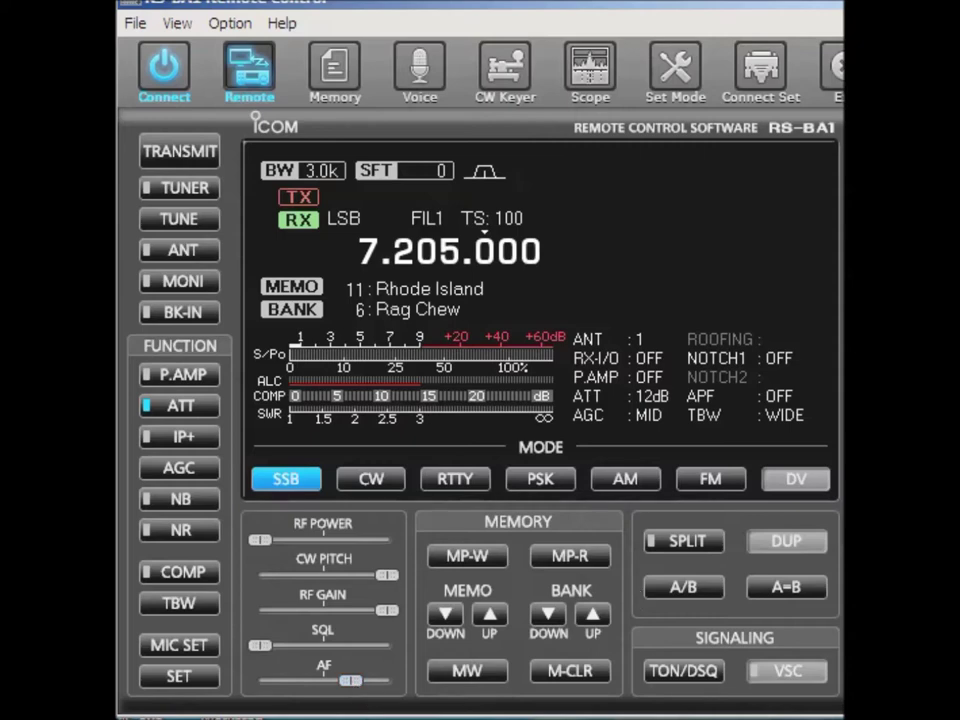
drag(360, 684, 319, 685)
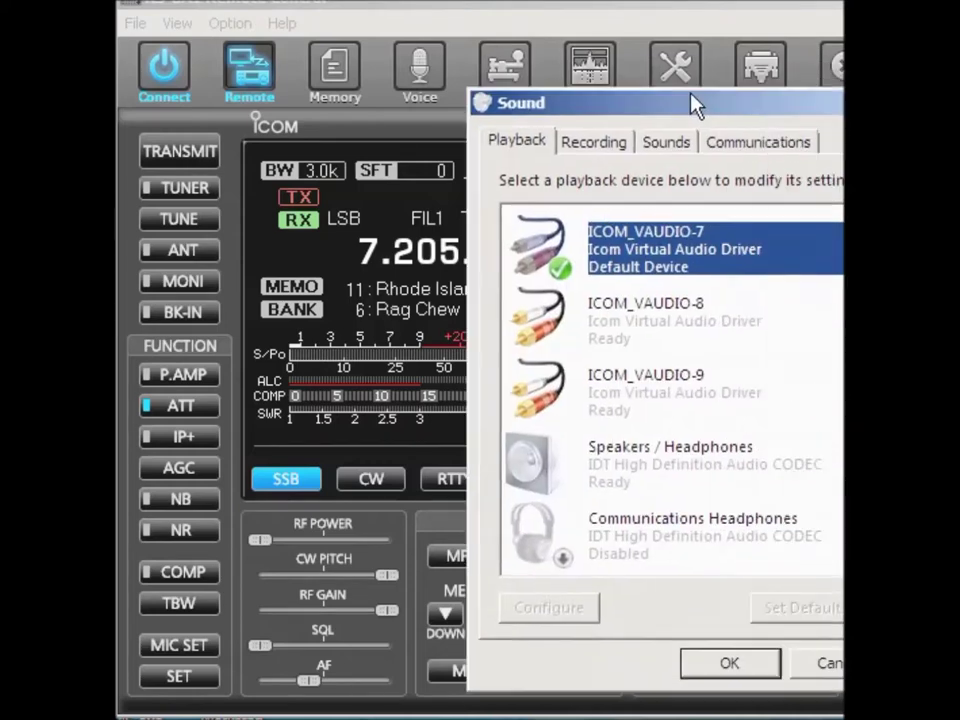
Review the playback and recording devices in the Windows Sound settings and close the dialog.
drag(692, 103, 433, 80)
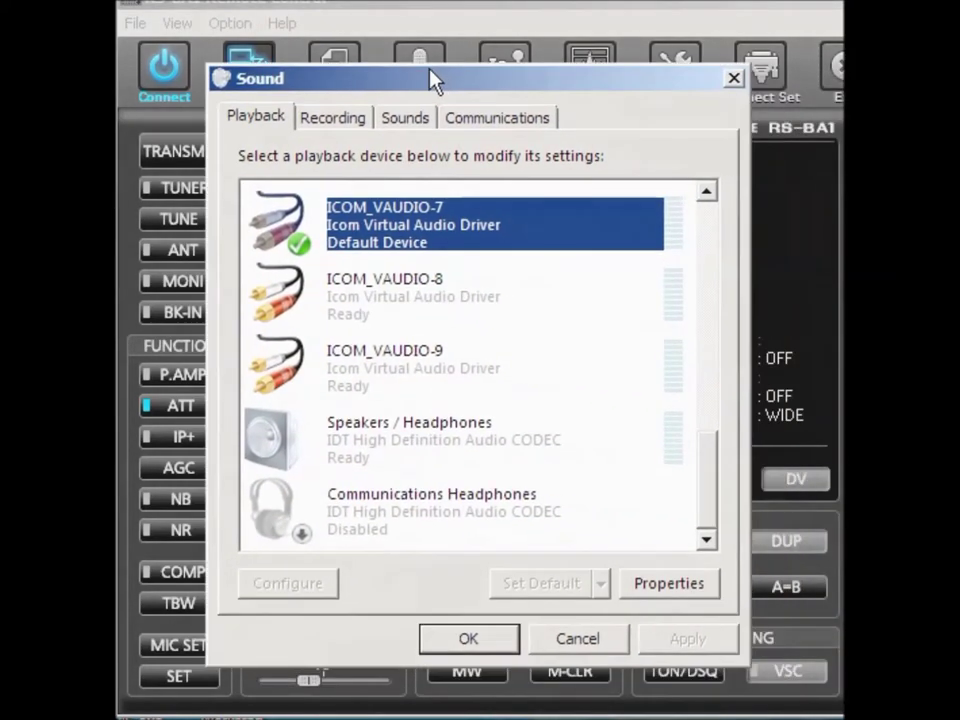
click(320, 119)
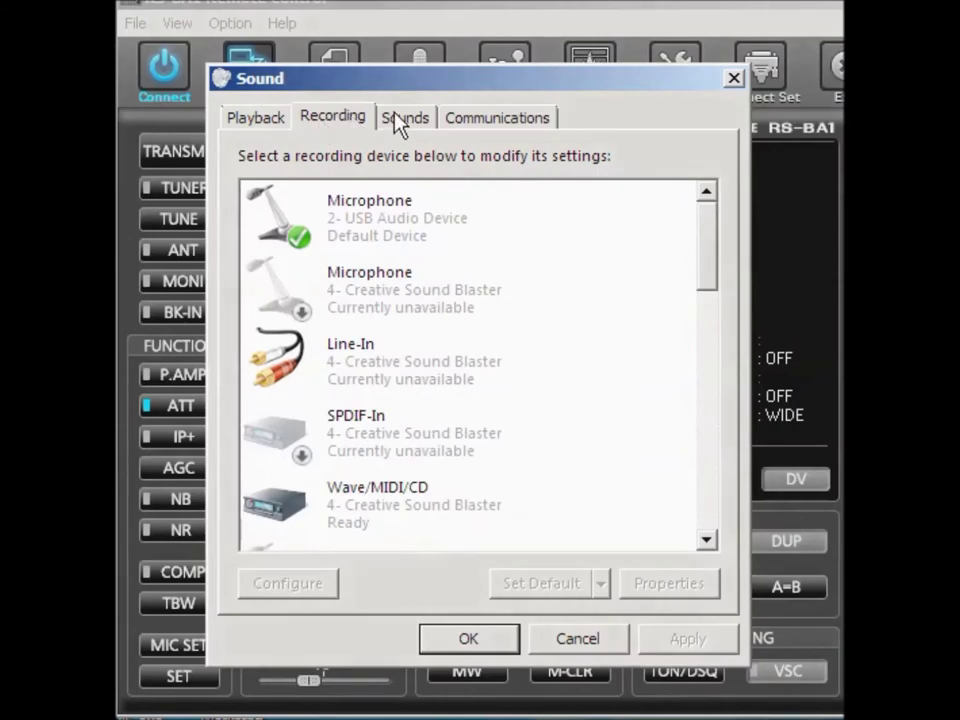
click(463, 122)
click(249, 120)
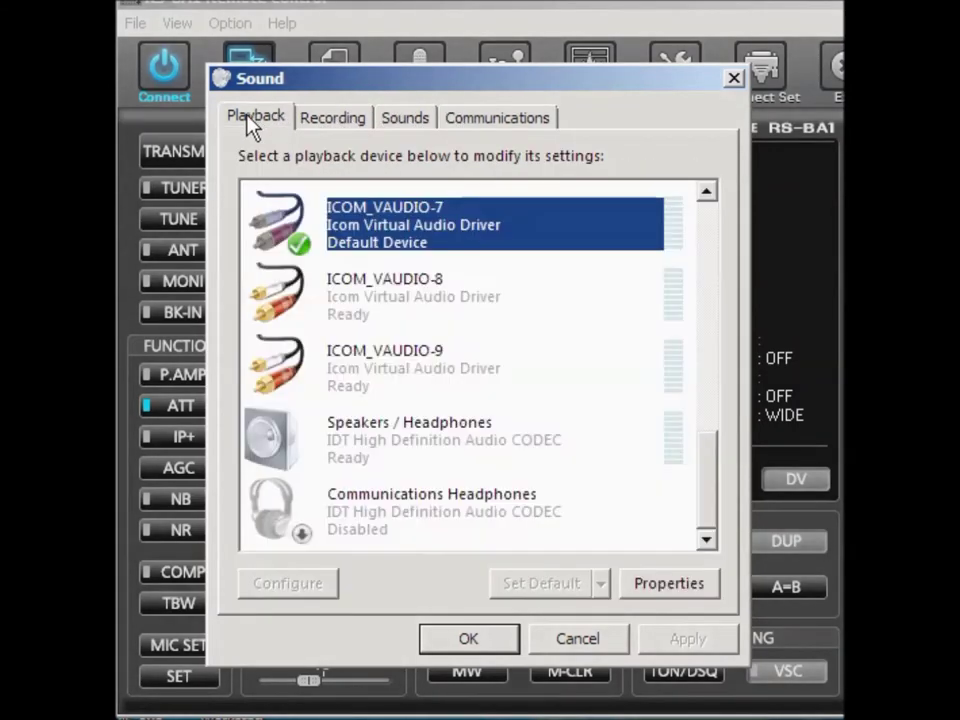
click(318, 121)
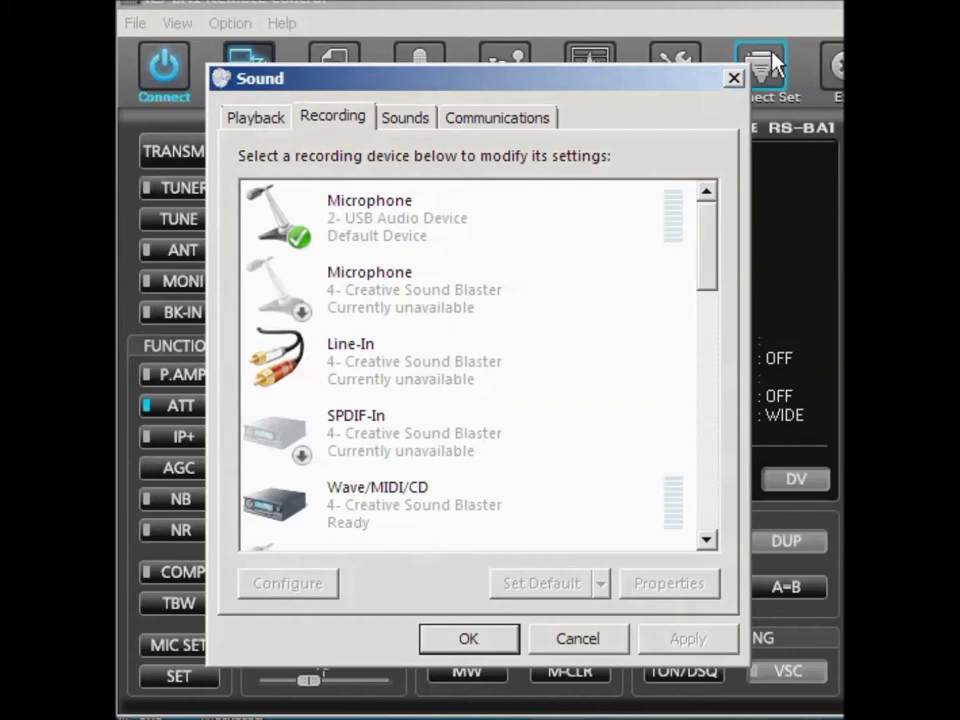
click(734, 80)
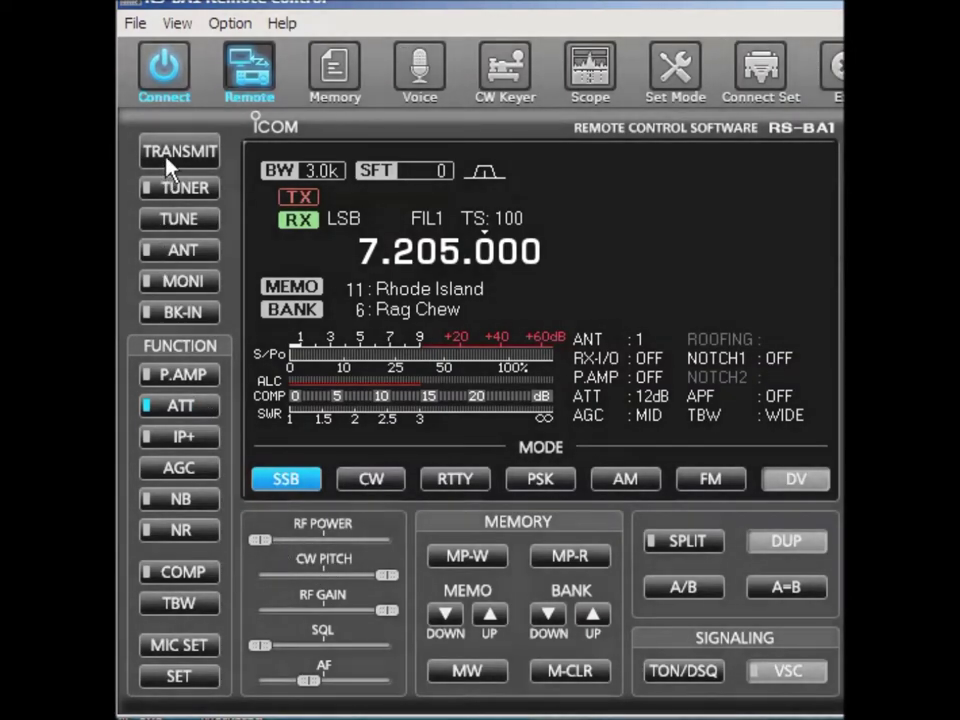
Make a test transmission on 7.205.000 LSB, examine its signal in the Spectrum Scope, and stop transmitting.
click(591, 72)
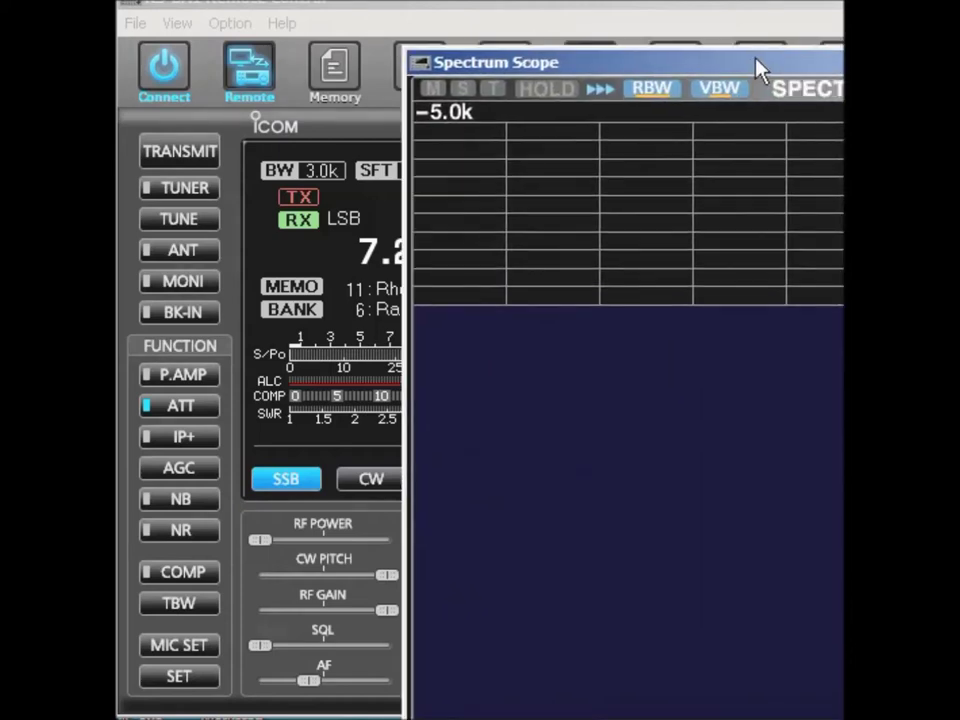
drag(754, 69, 729, 54)
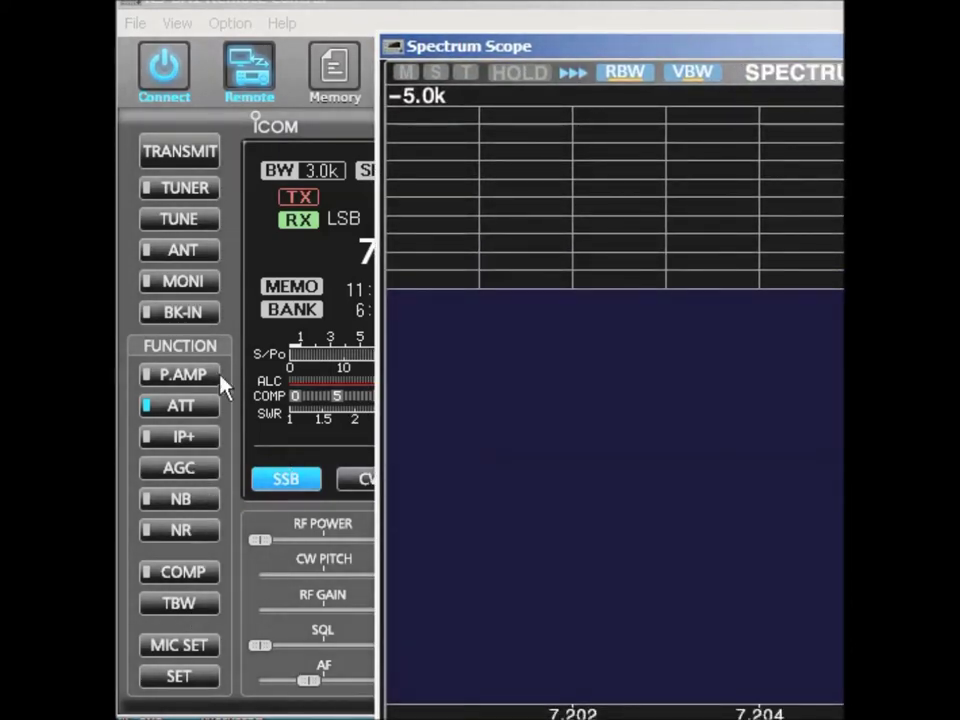
click(183, 153)
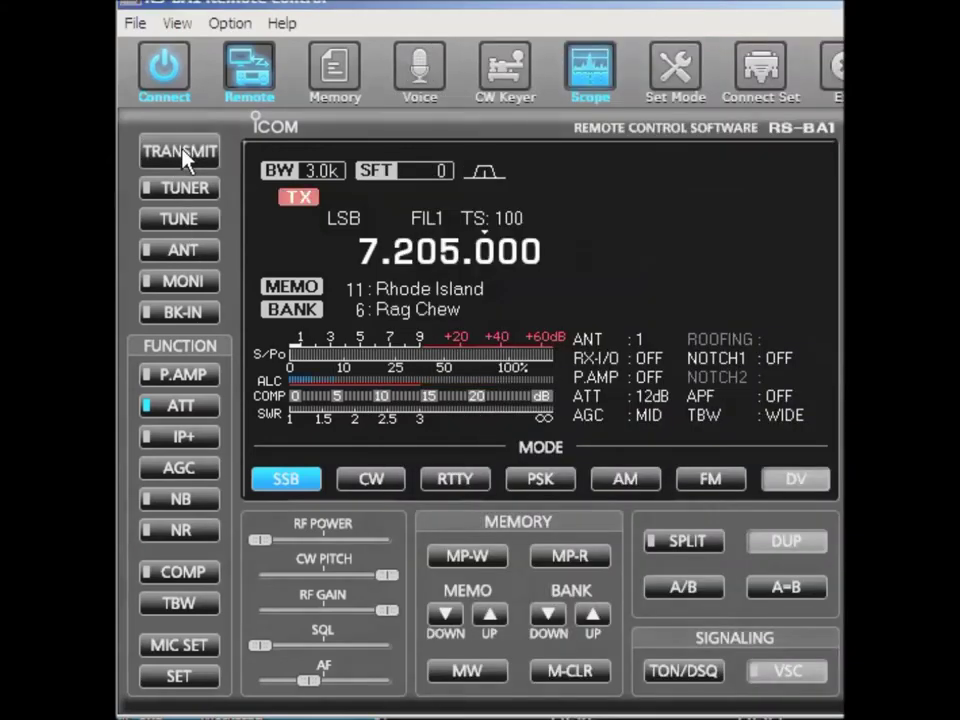
key(alt+Tab)
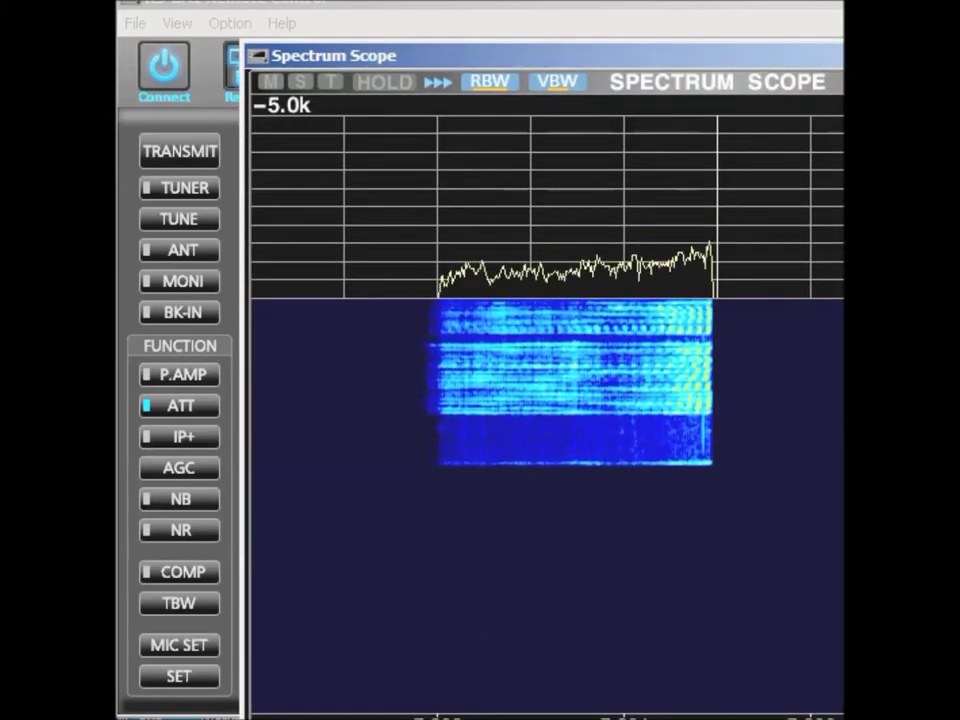
key(alt+Tab)
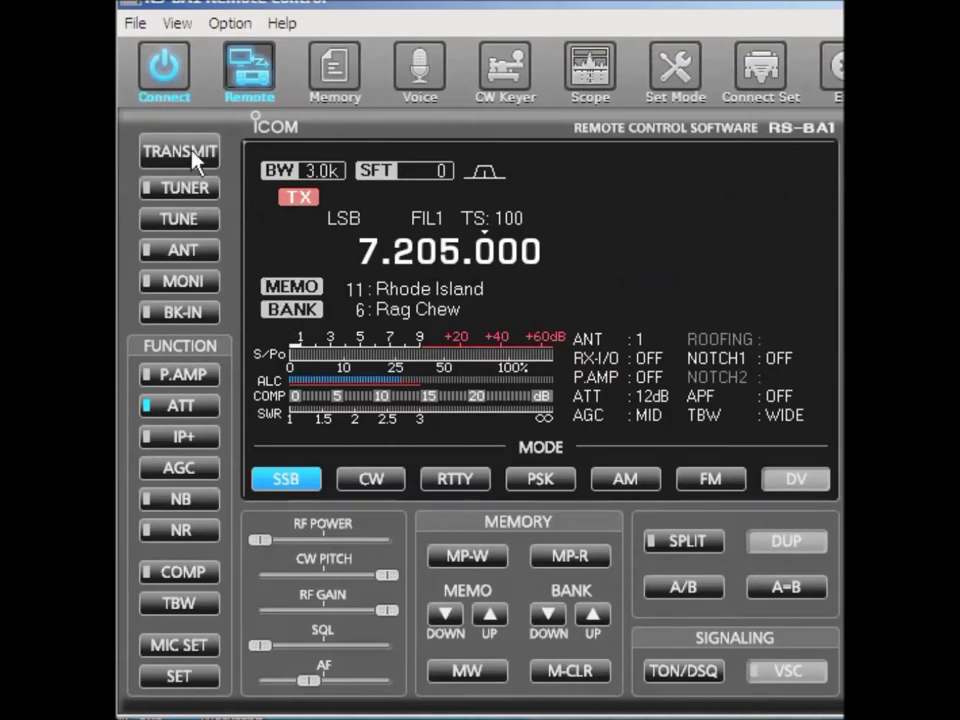
click(195, 158)
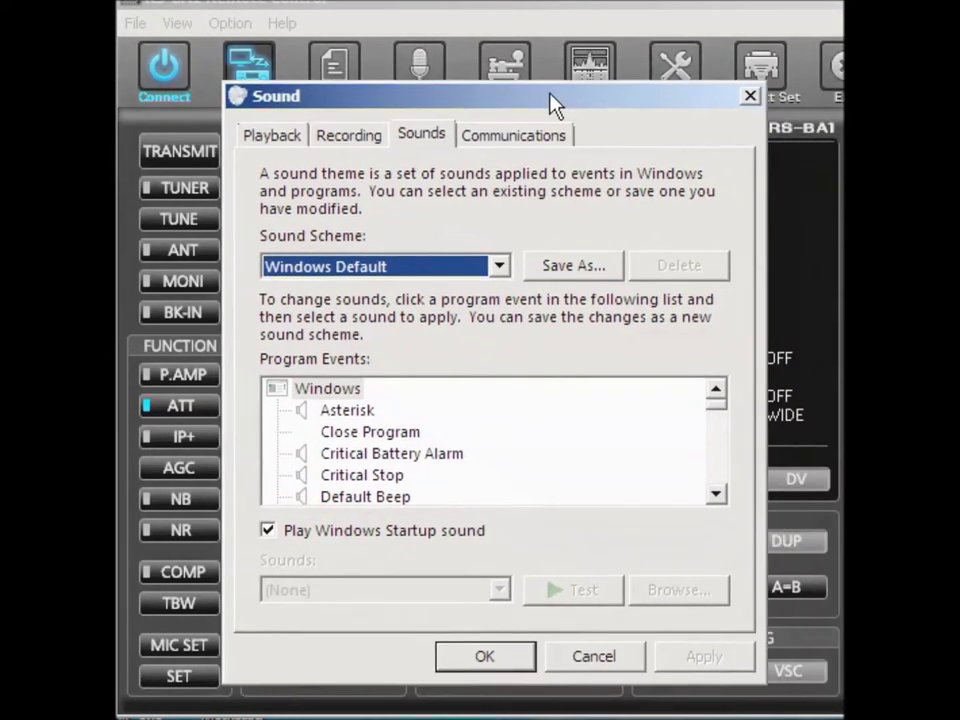
Check the Windows playback devices and the voice memory audio device in the connection settings, closing both dialogs without changes.
drag(555, 105, 520, 80)
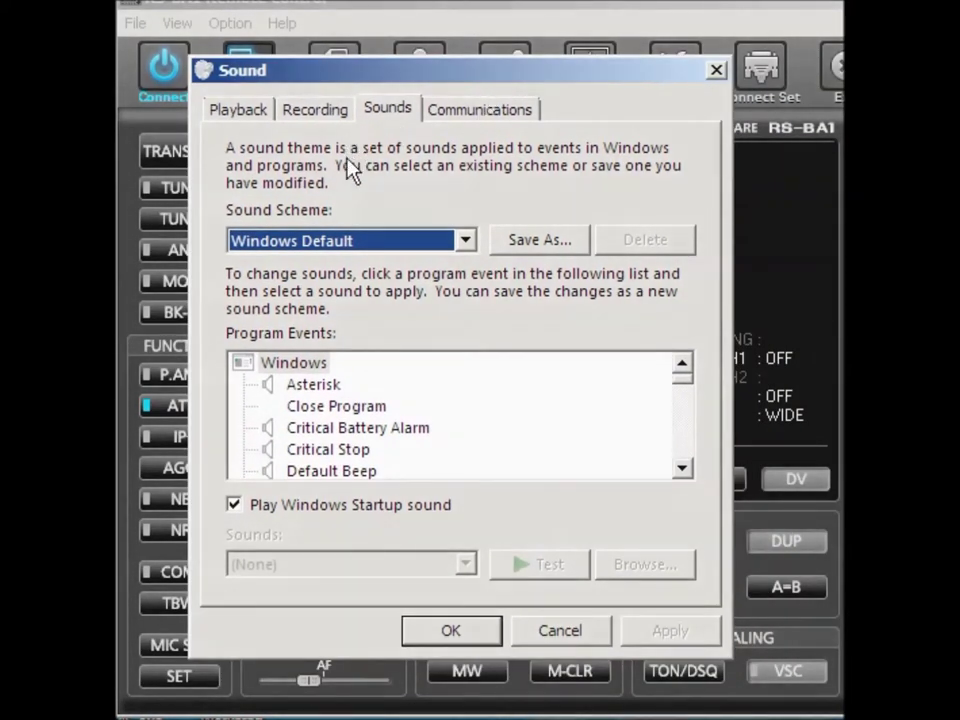
click(242, 111)
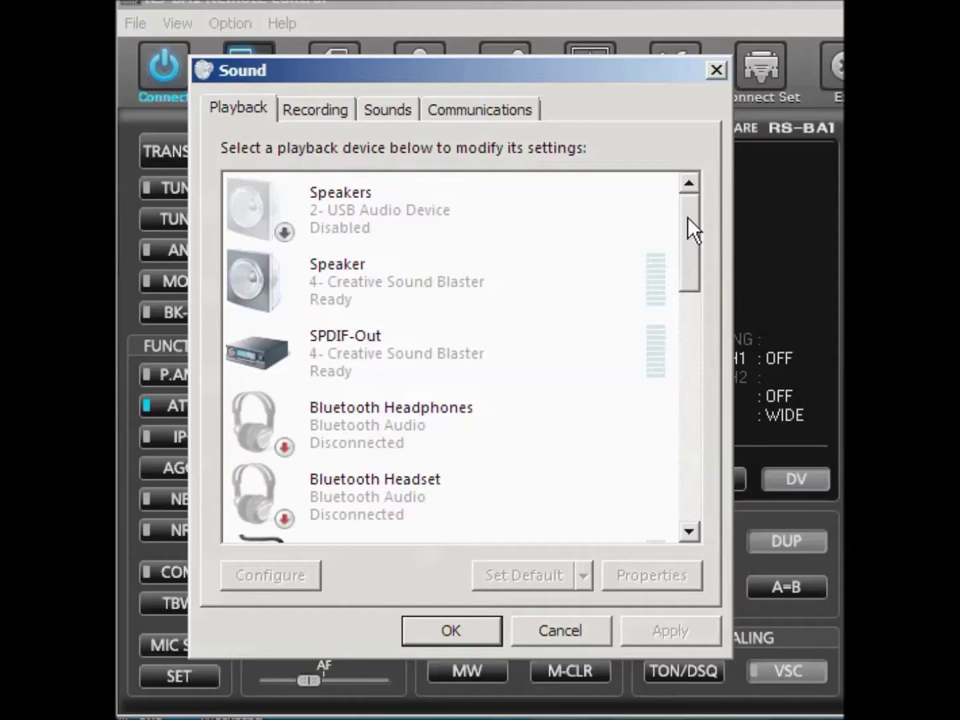
click(597, 645)
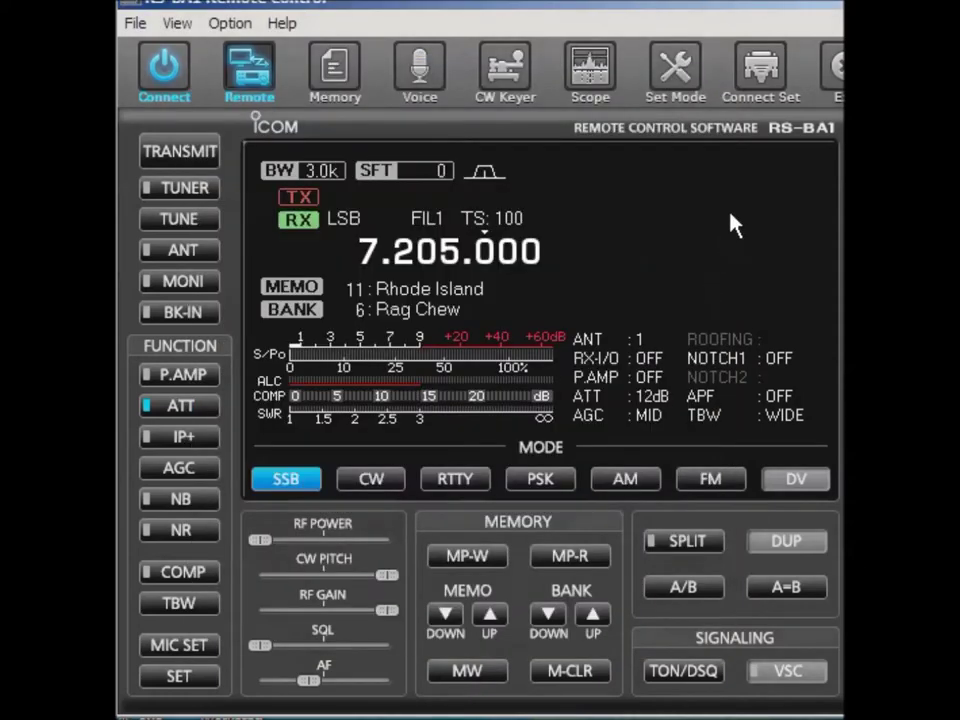
click(769, 85)
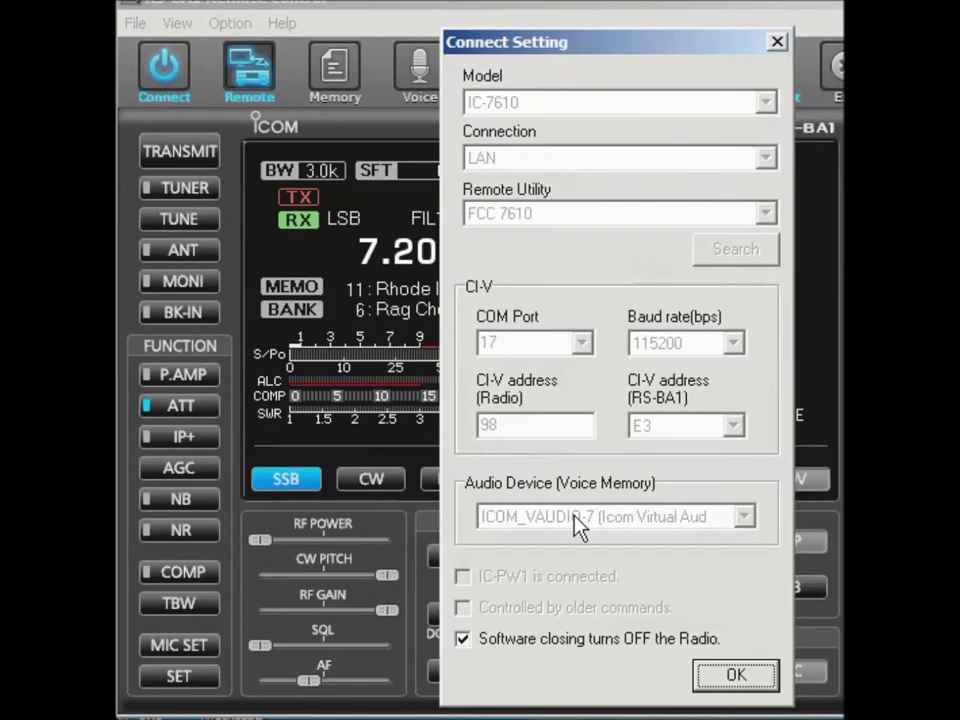
click(776, 44)
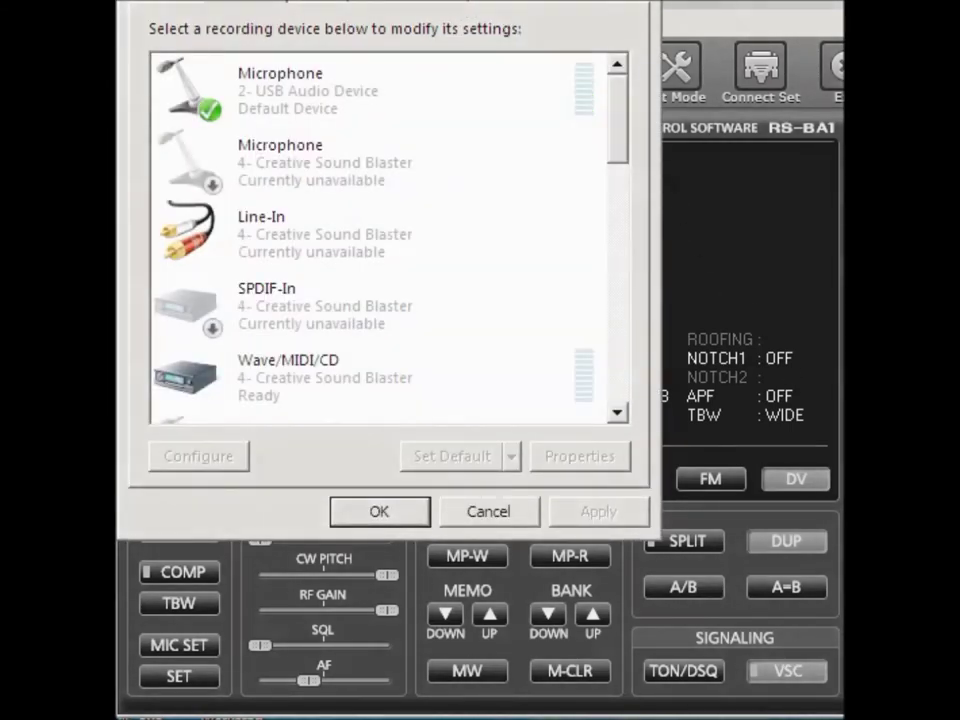
Locate the ICOM_VAUDIO-7 entry among the Windows playback devices.
drag(443, 0, 528, 62)
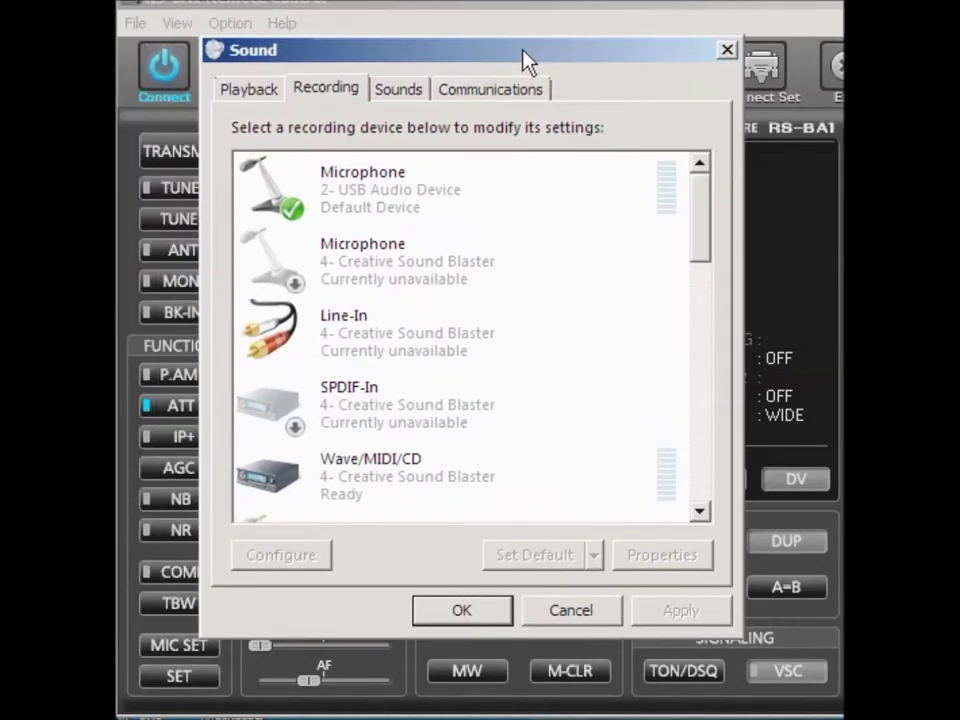
click(261, 92)
drag(698, 244, 688, 449)
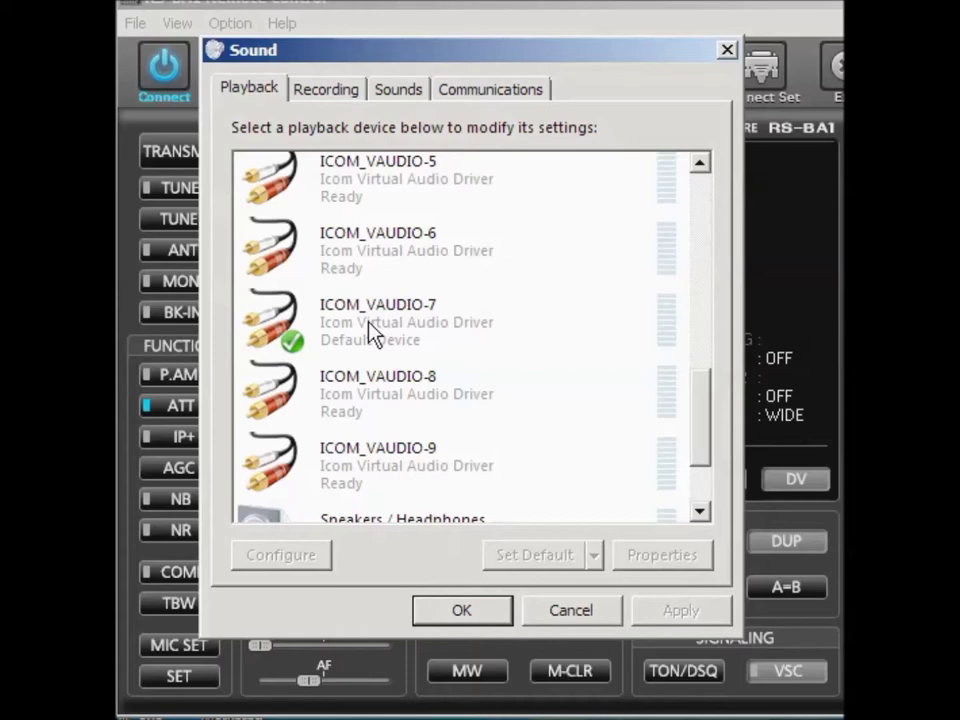
Move the Sound dialog out of the way, view the Voice Memory messages T1 to T8, and close that window.
drag(448, 55, 459, 258)
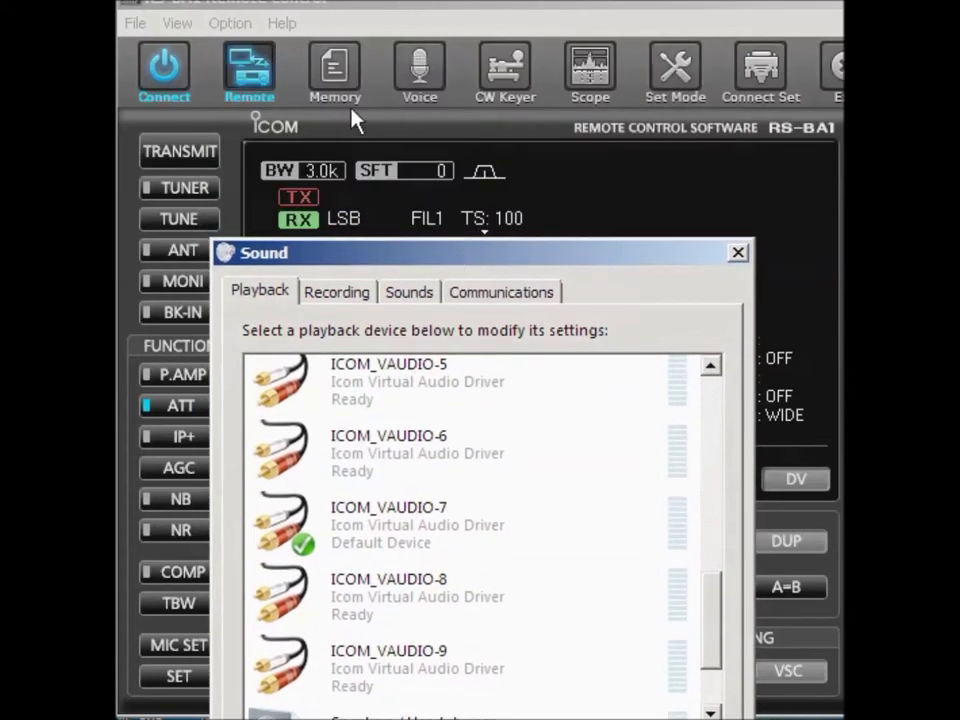
click(420, 72)
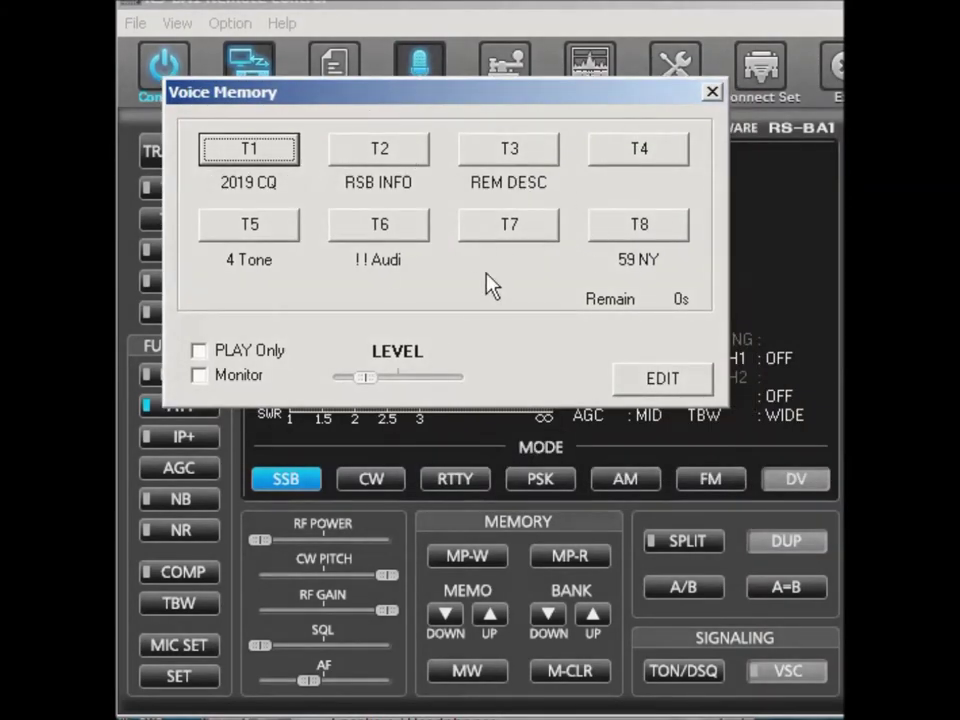
click(712, 92)
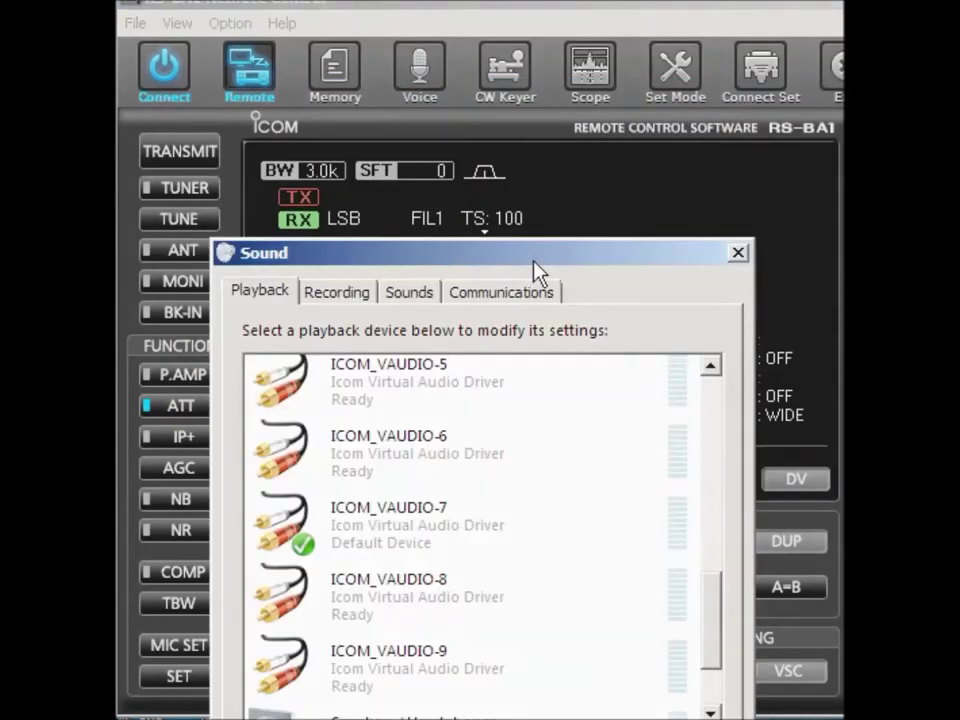
Reposition the Sound dialog and set the Creative Sound Blaster Speaker as the default playback device.
drag(535, 270, 541, 70)
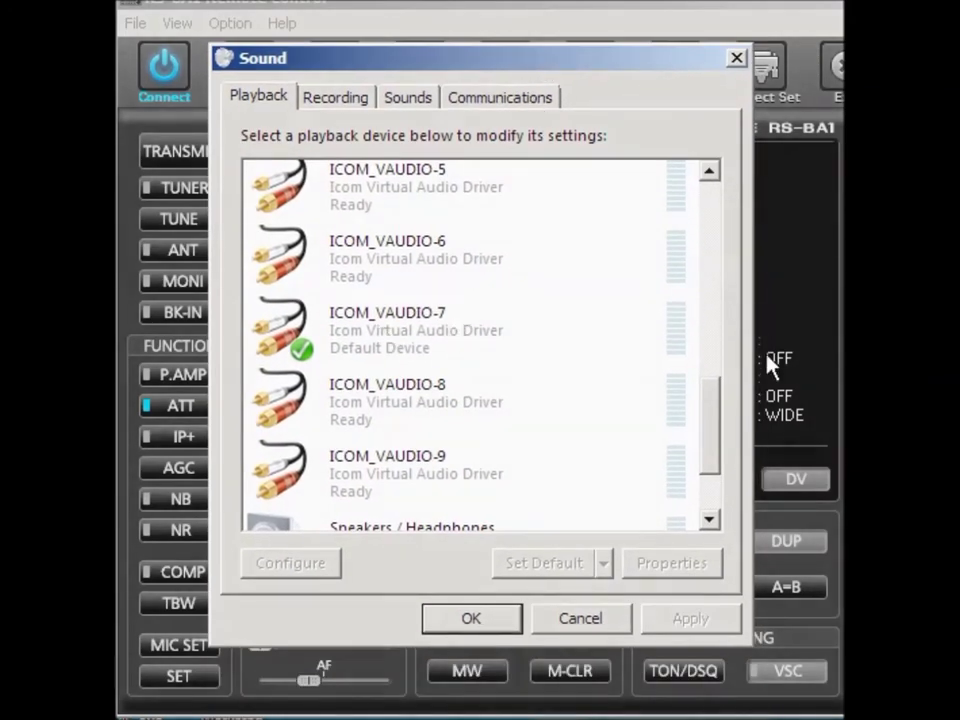
drag(709, 422, 718, 197)
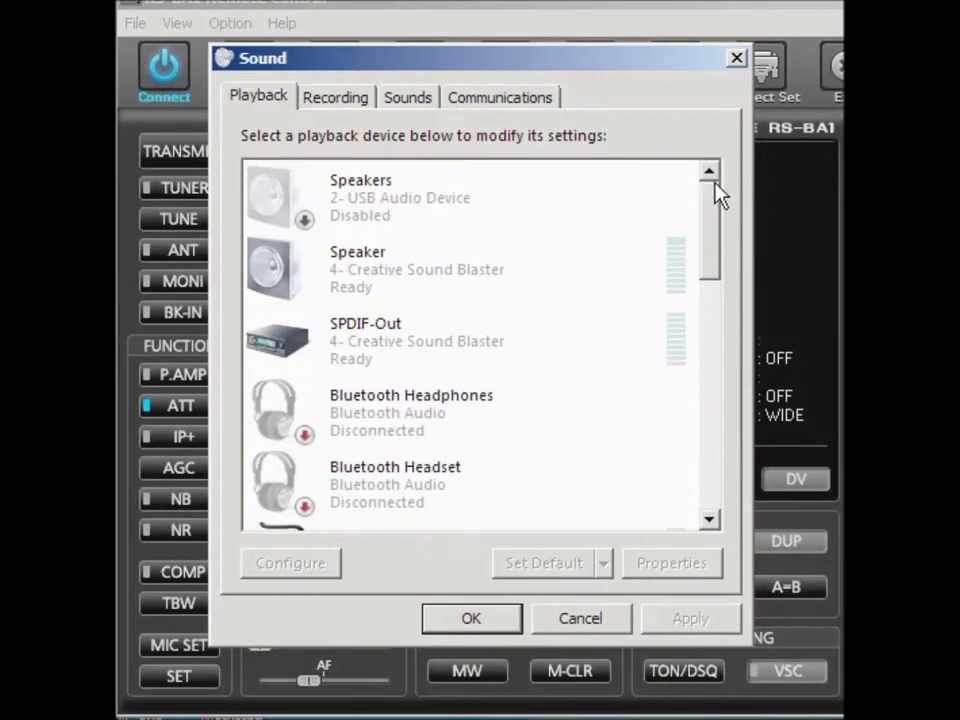
click(370, 260)
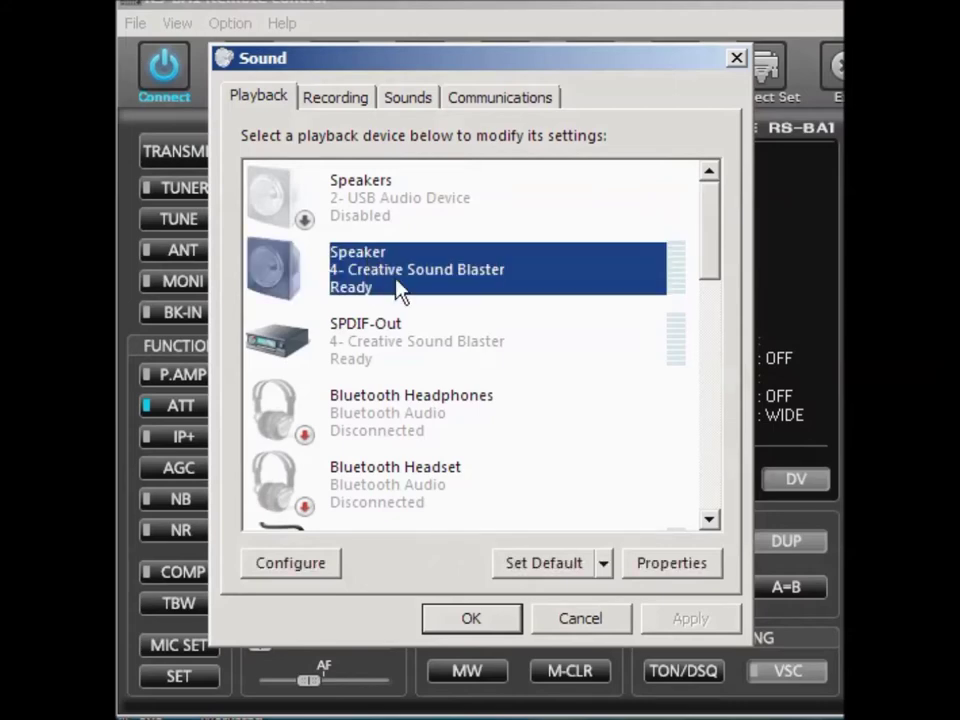
click(545, 563)
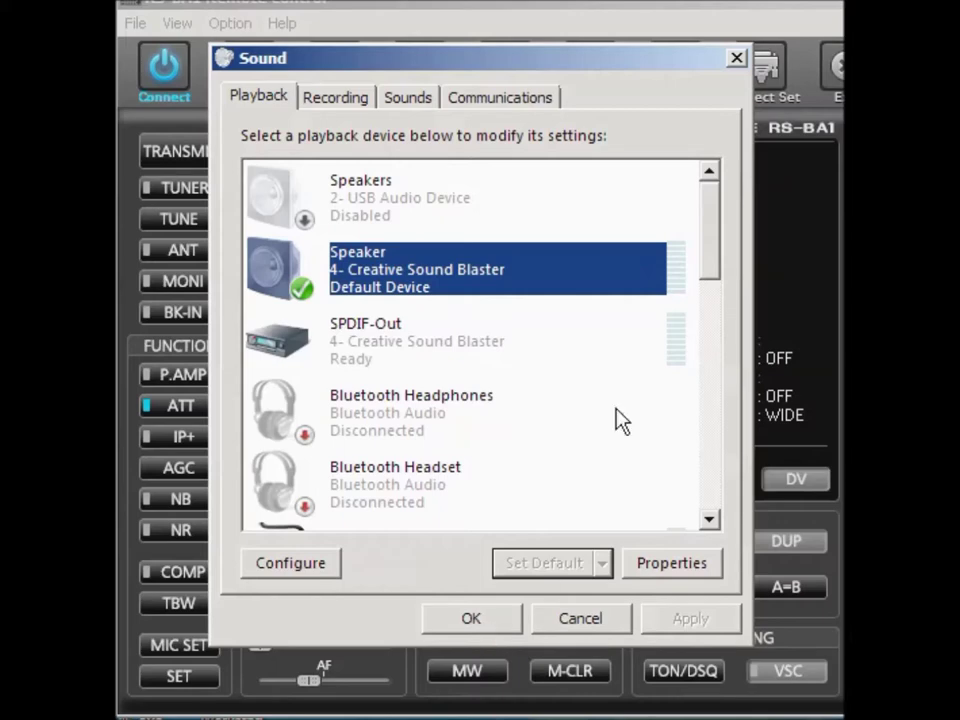
Set ICOM_VAUDIO-7 as the default playback device.
drag(709, 243, 705, 393)
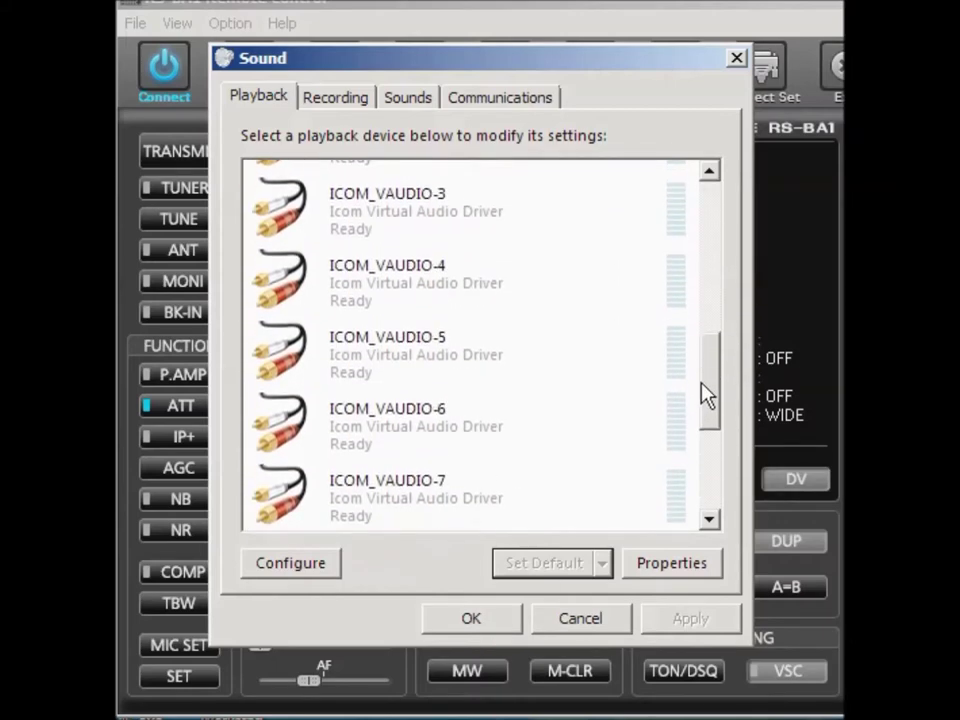
click(430, 482)
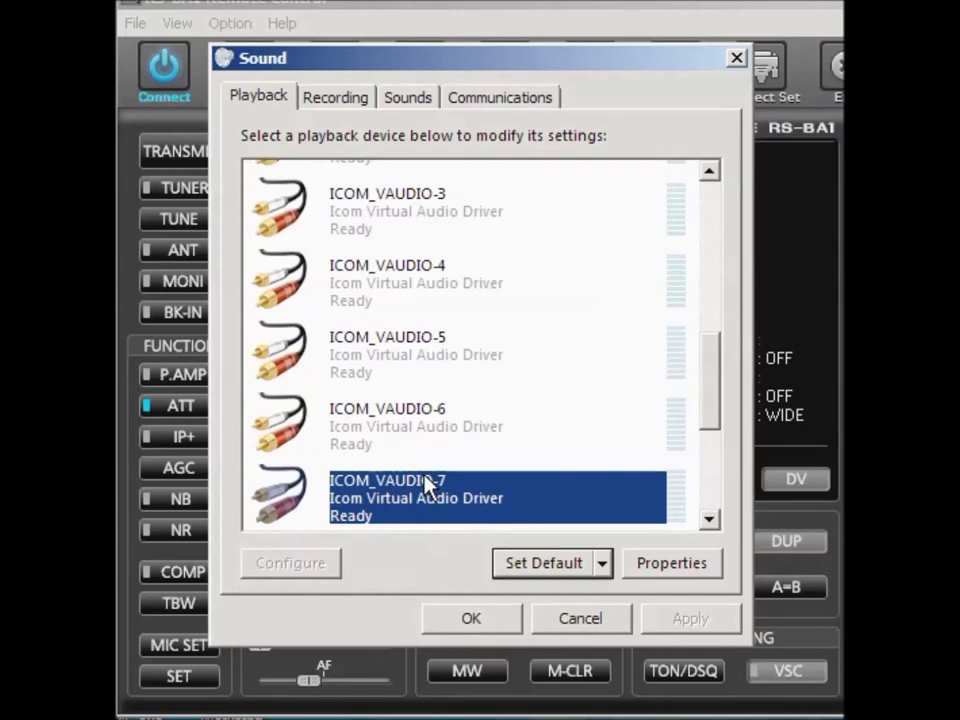
click(526, 572)
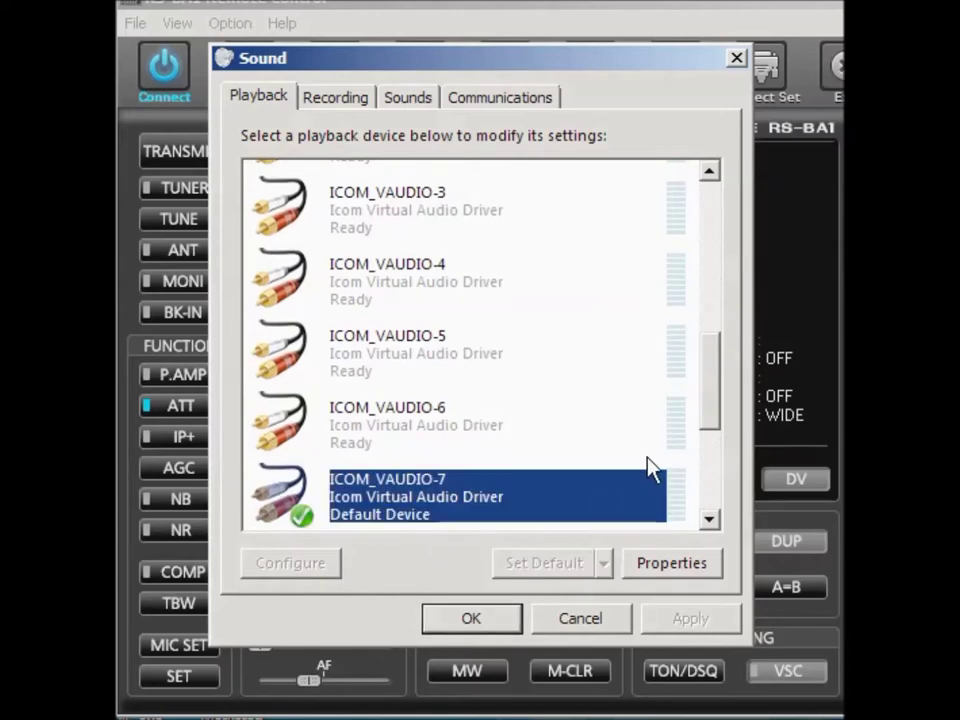
Make the Creative Sound Blaster Speaker the default playback device again and confirm the Sound dialog.
drag(714, 392, 714, 228)
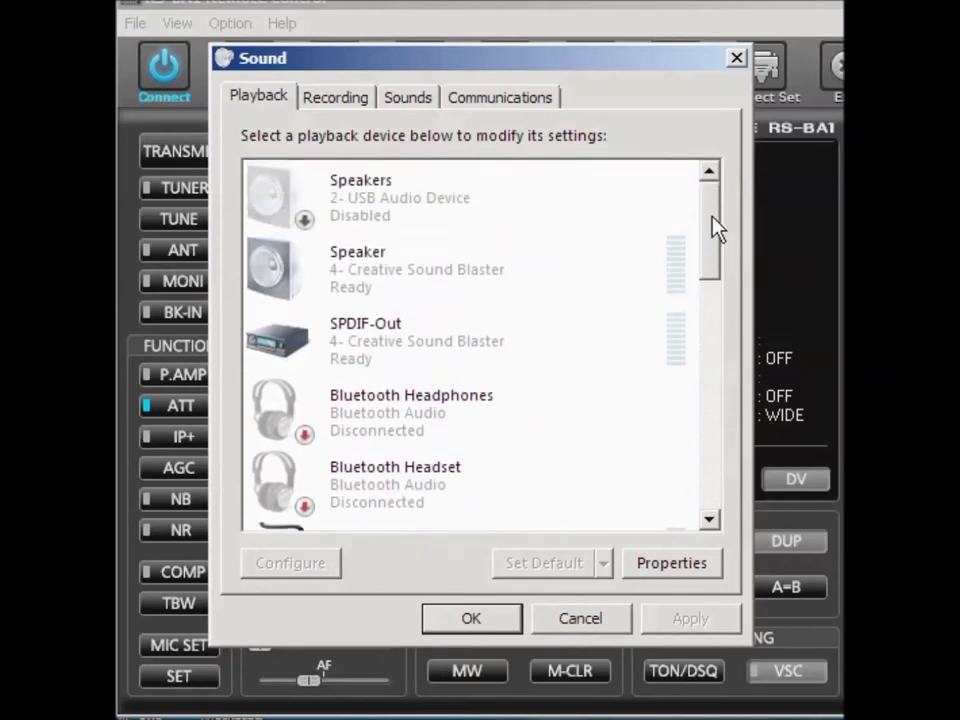
click(370, 287)
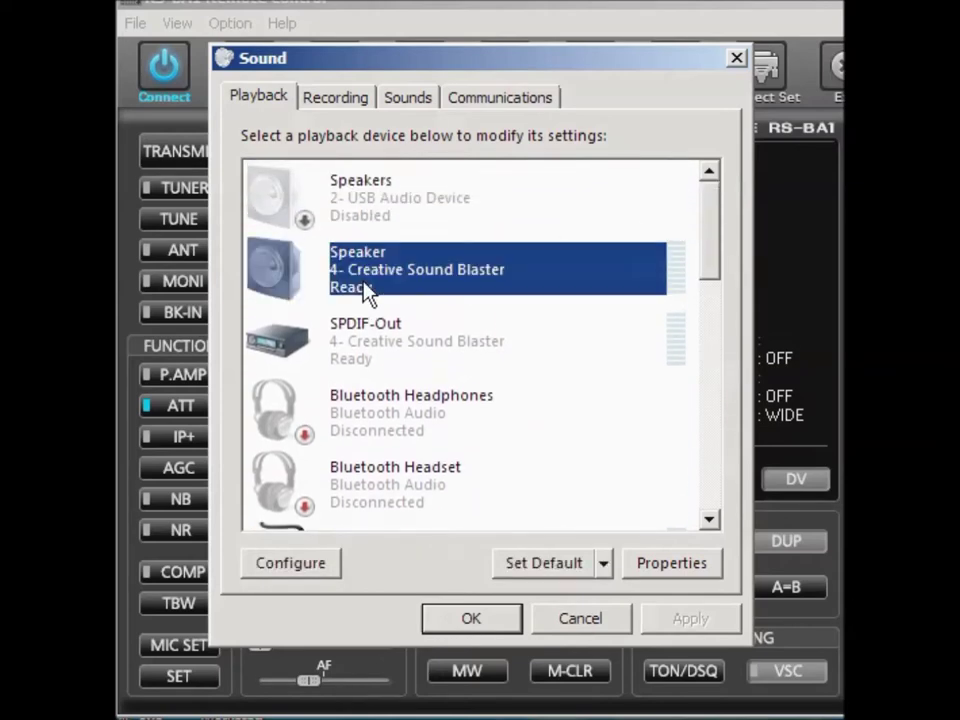
click(463, 617)
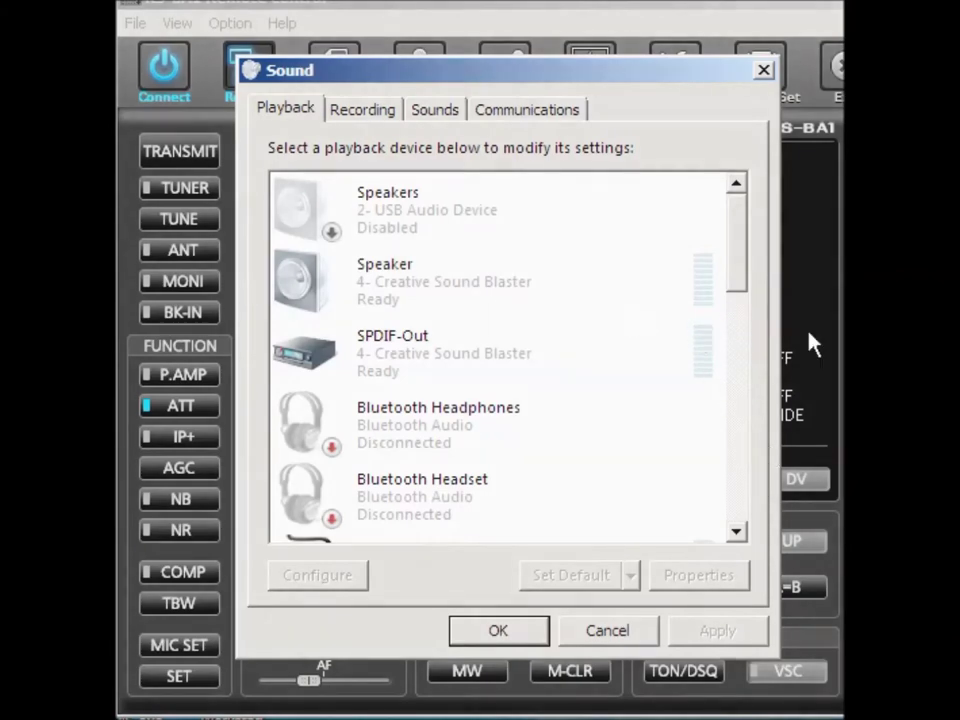
click(401, 270)
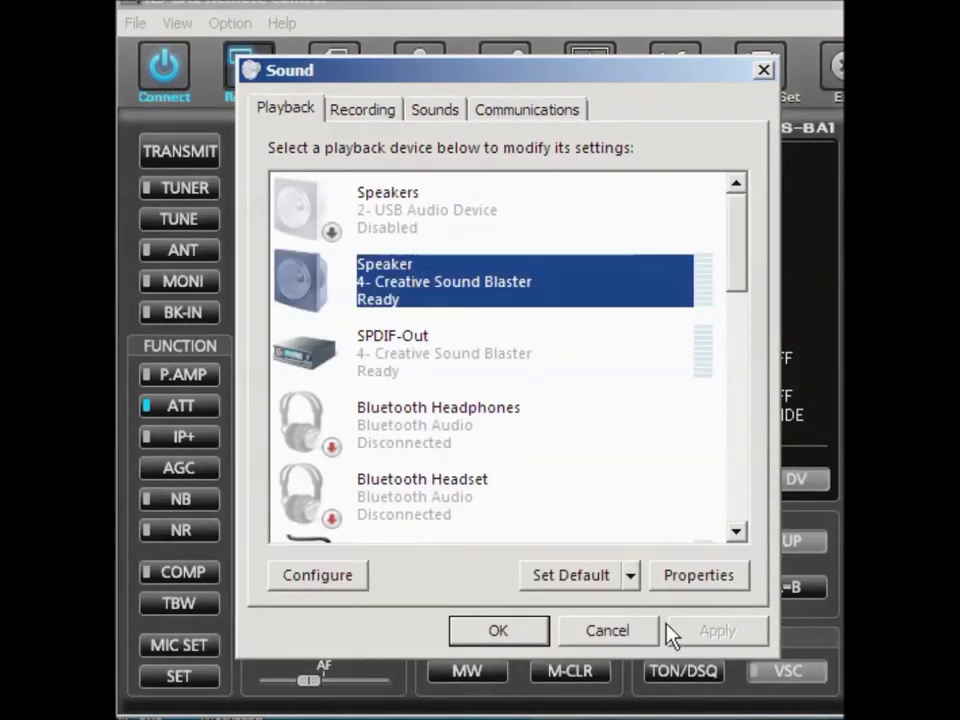
click(558, 580)
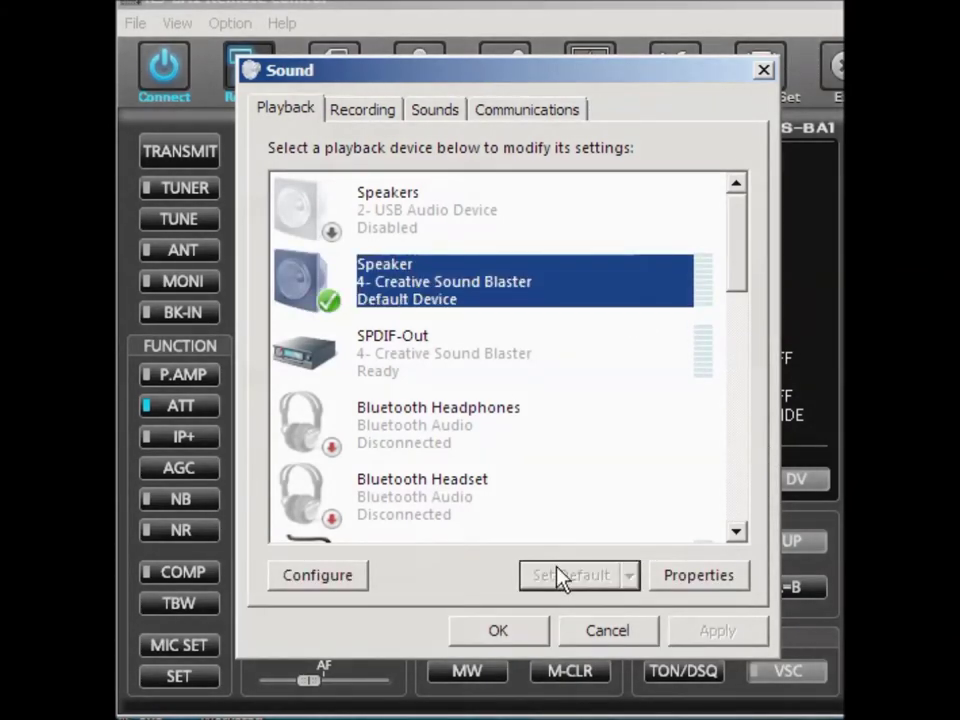
click(524, 633)
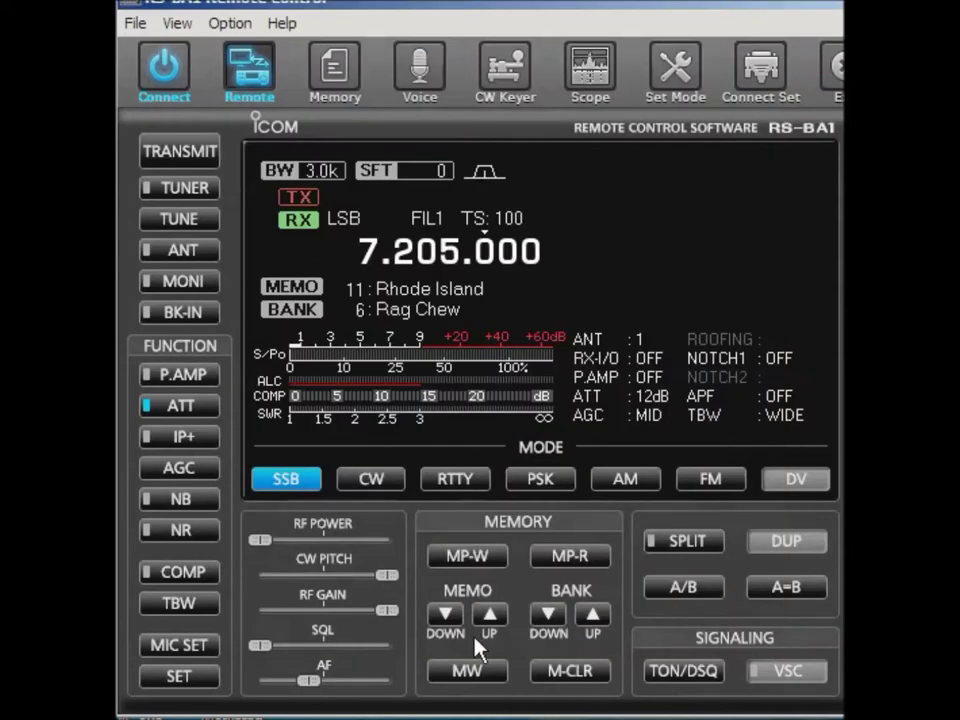
Raise the AF level to about mid-scale and increase the squelch (SQL) level.
mouse_move(316, 684)
mouse_down()
mouse_move(264, 686)
mouse_move(333, 688)
mouse_up()
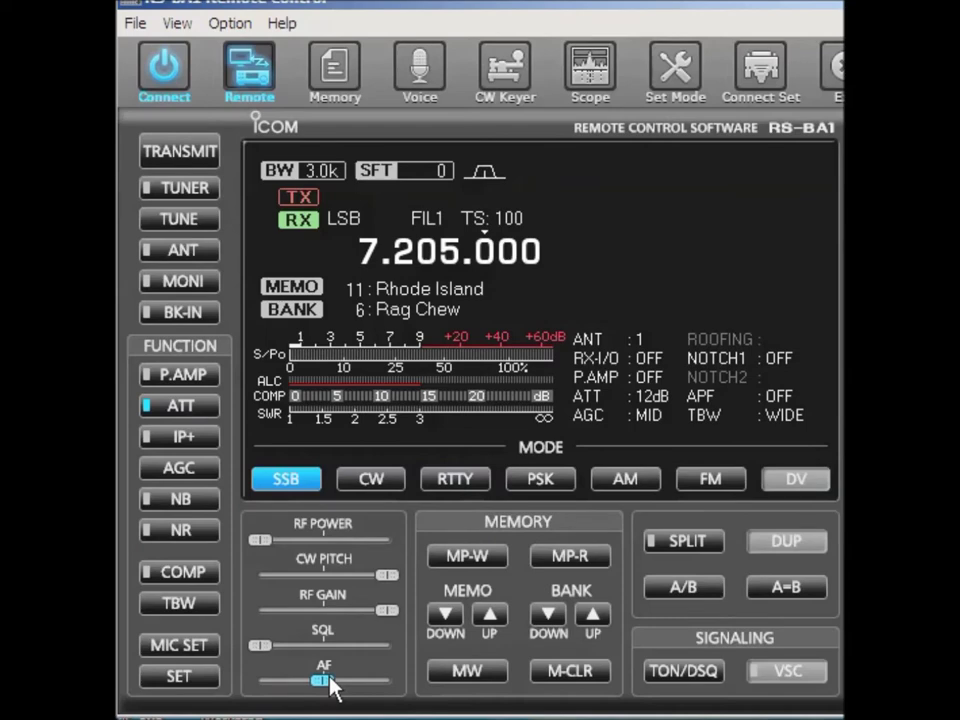
drag(273, 645, 369, 643)
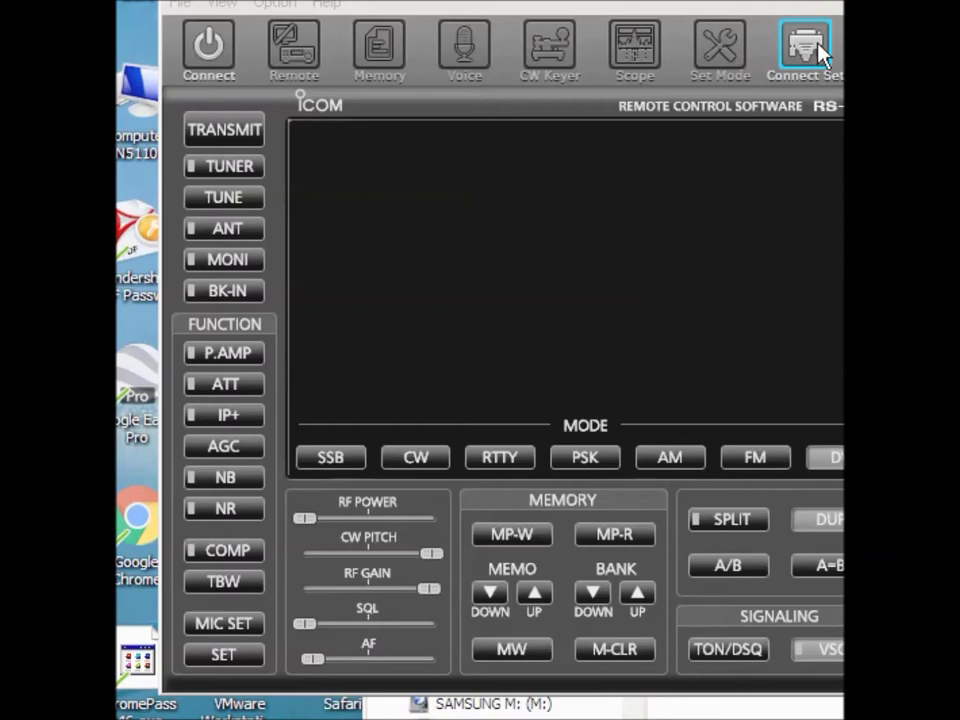
Examine the FCC 7610 remote utility's values in the connection settings, switch back to FCC7610LAN, and confirm.
click(817, 50)
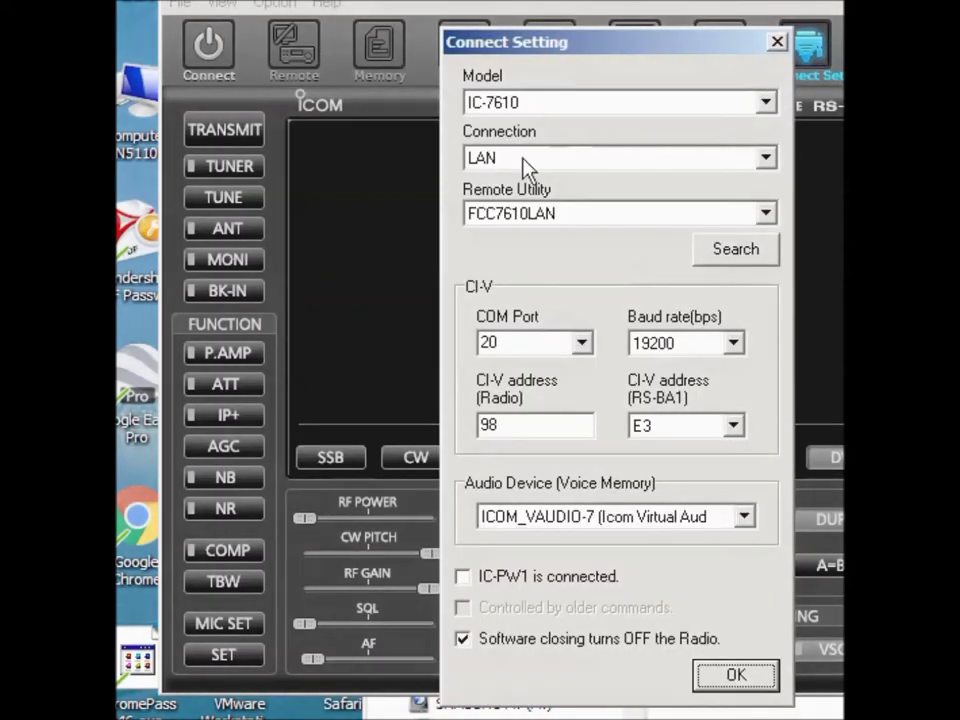
click(776, 212)
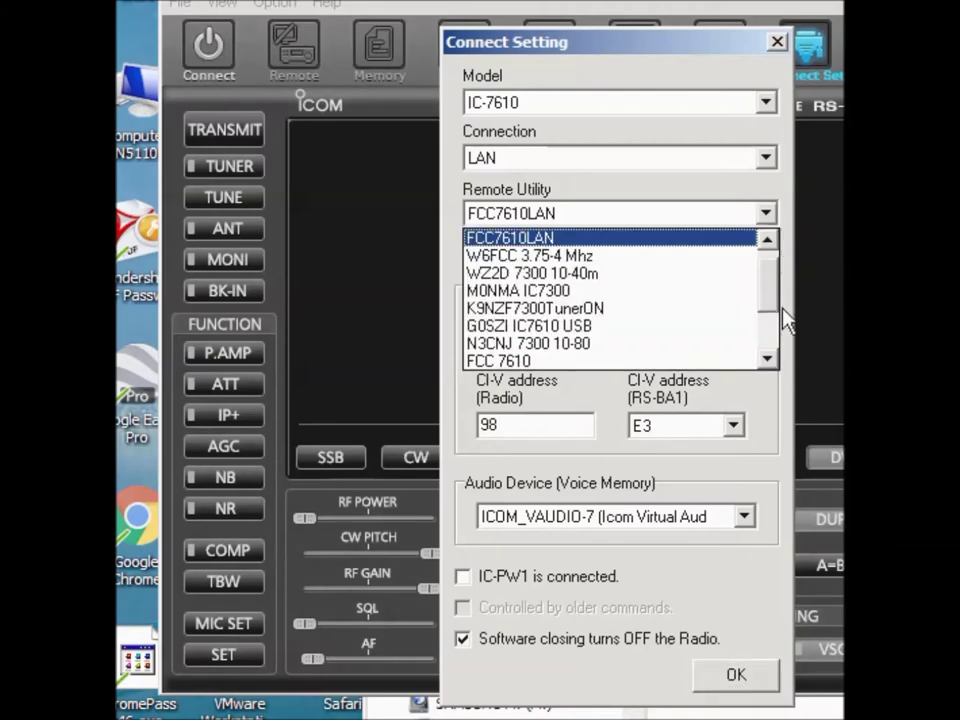
click(557, 361)
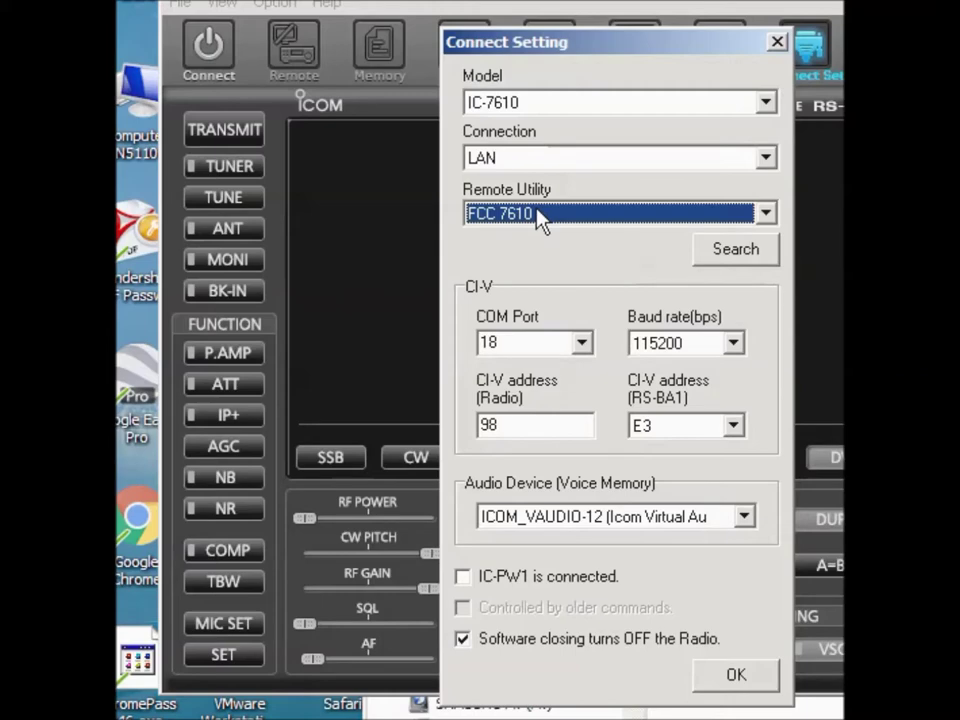
click(766, 213)
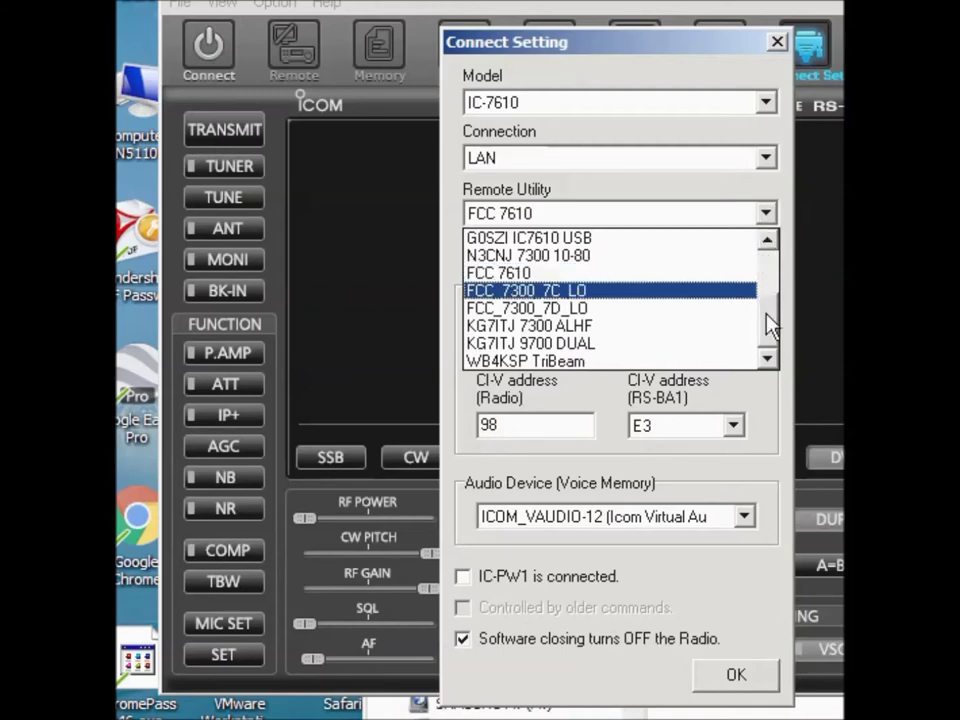
drag(770, 325, 772, 283)
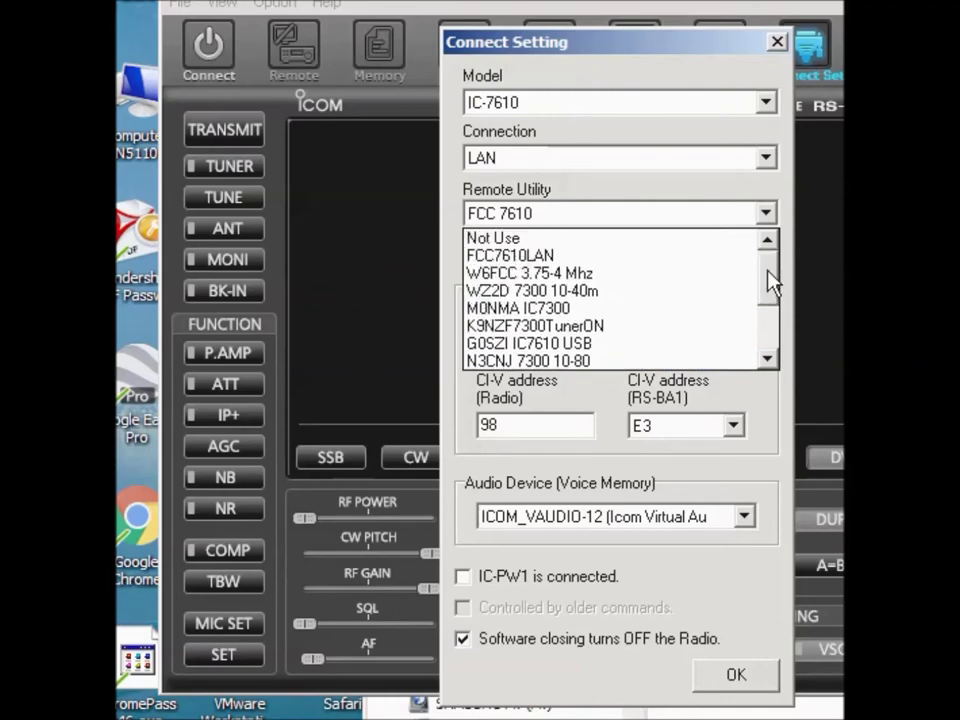
click(500, 257)
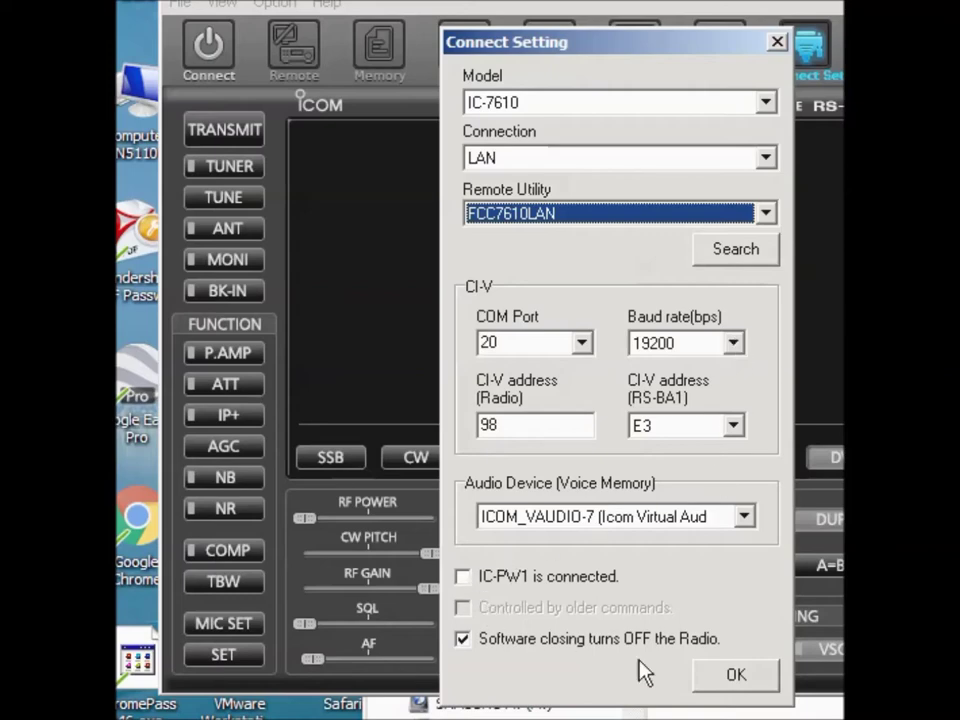
click(738, 676)
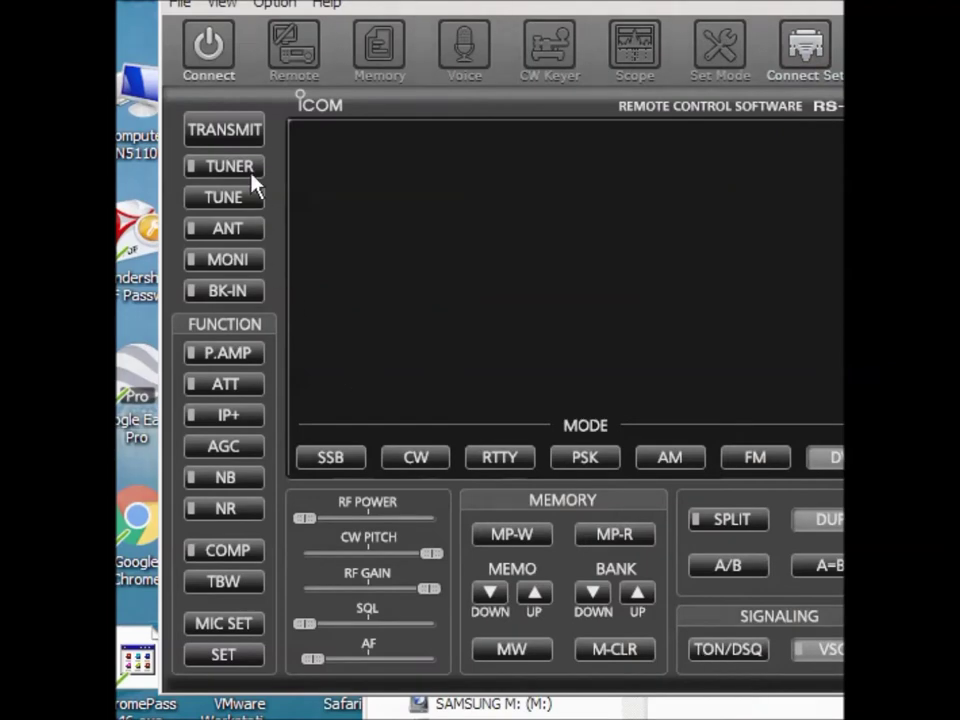
Connect to the IC-7610 and lower the AF level to minimum.
click(200, 42)
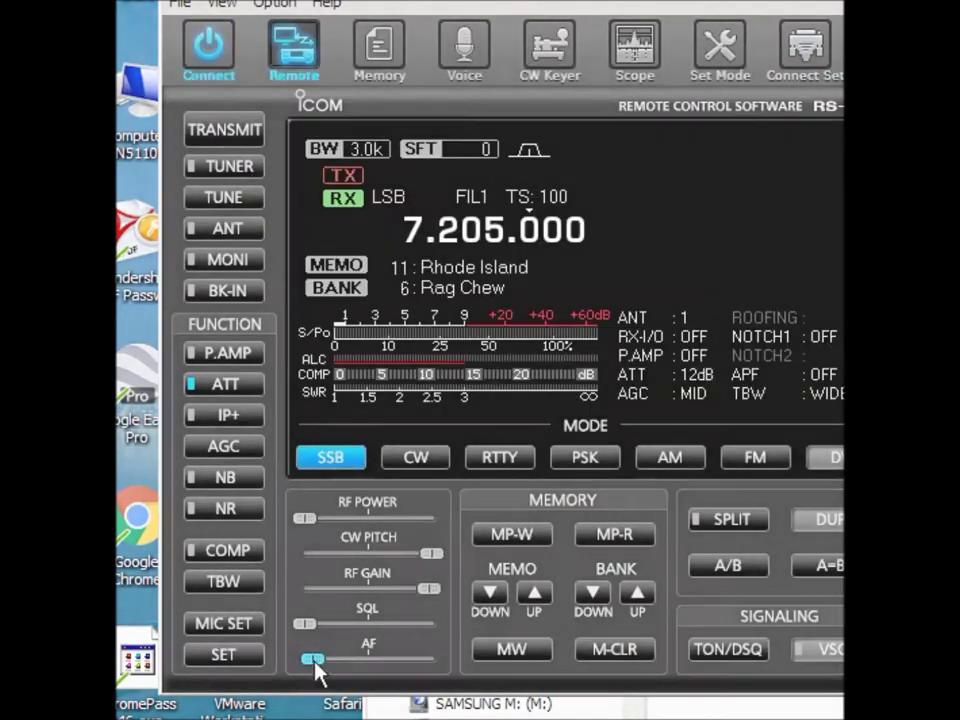
mouse_move(314, 662)
mouse_down()
mouse_move(396, 660)
mouse_move(351, 668)
mouse_move(305, 657)
mouse_move(455, 673)
mouse_move(307, 664)
mouse_up()
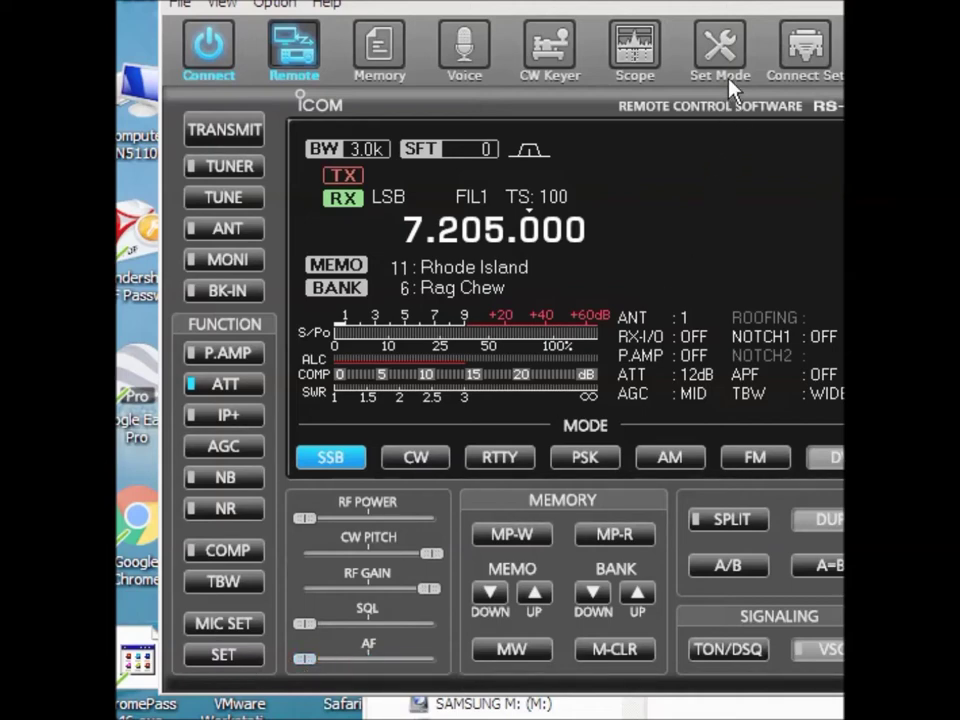
Check the ACC AF SQL and LAN AF SQL options in Set Mode, close it, and raise the squelch to about mid-scale.
click(730, 48)
double_click(600, 170)
double_click(600, 235)
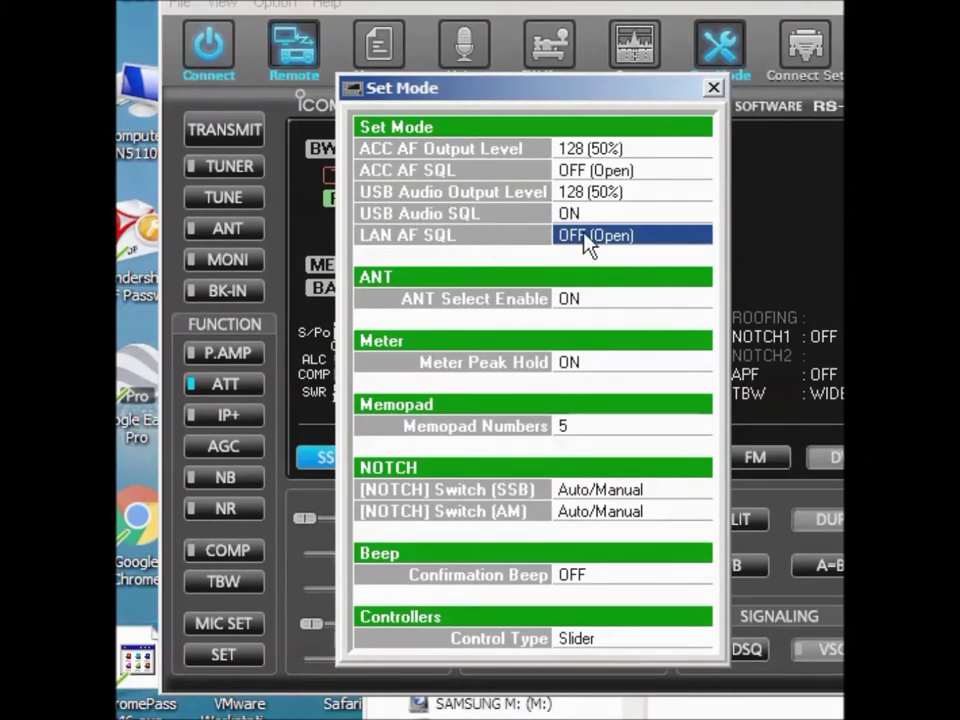
click(598, 282)
click(714, 89)
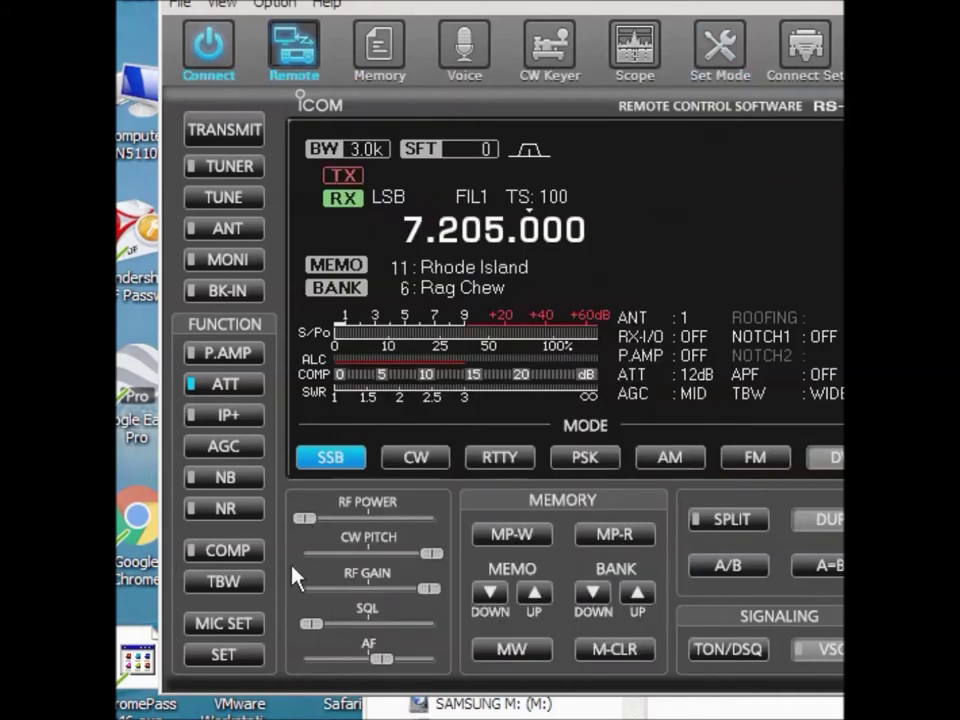
drag(316, 624, 359, 623)
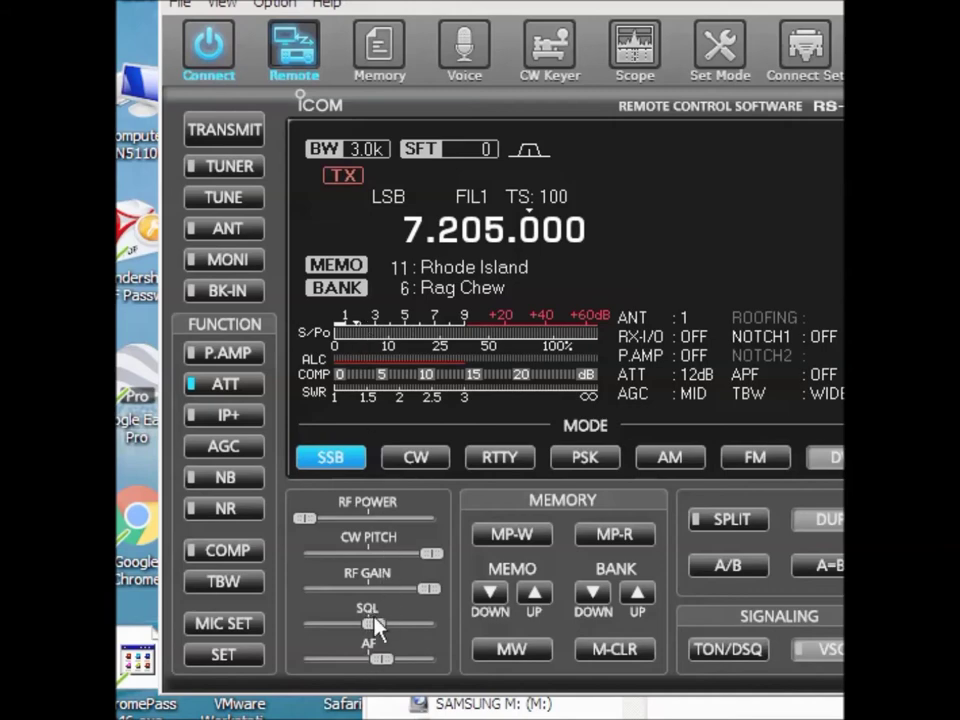
Review the connection settings while connected, close them without changes, and try to disconnect the radio.
click(829, 38)
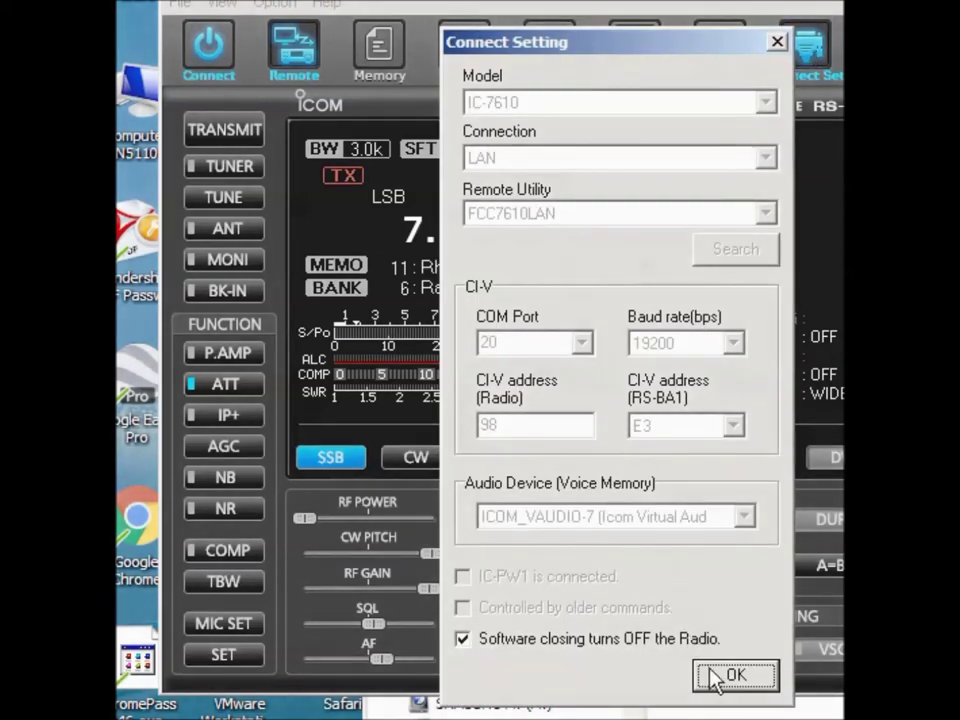
click(752, 682)
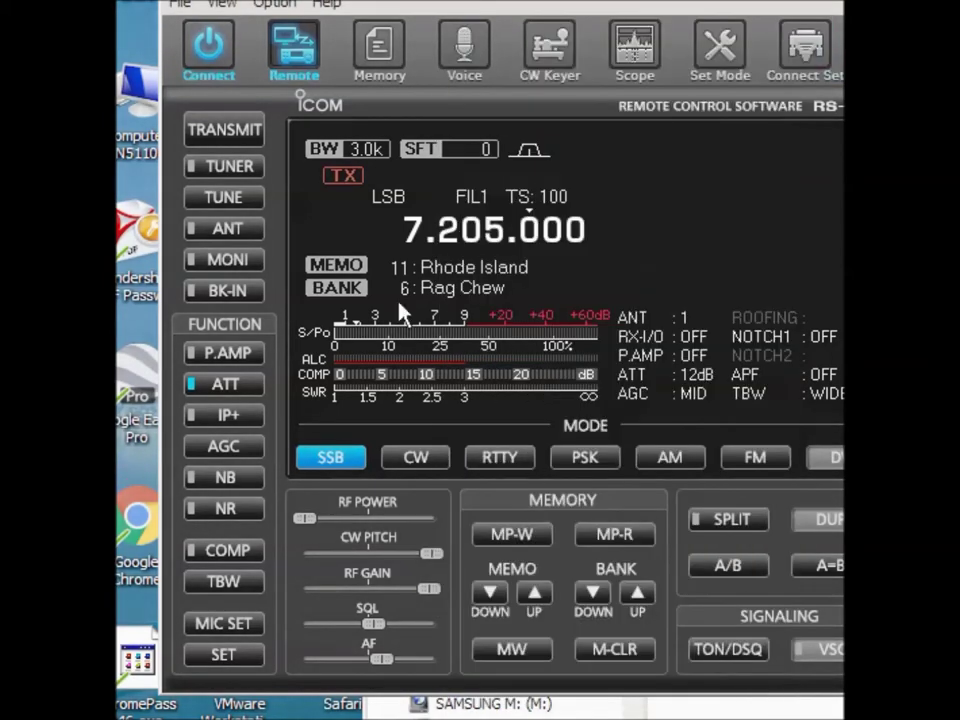
click(209, 50)
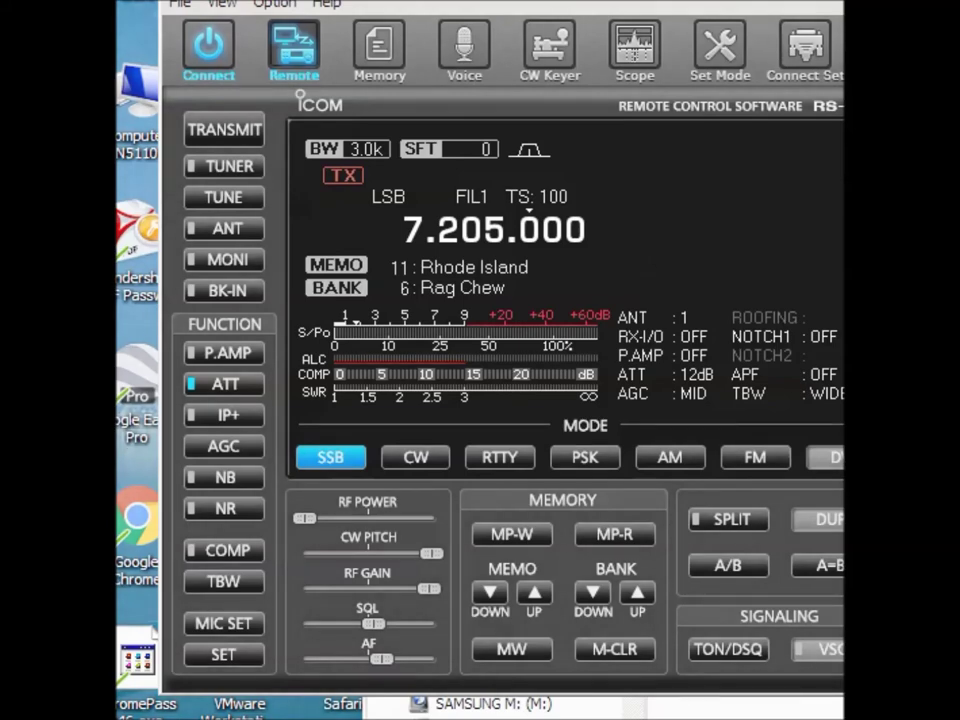